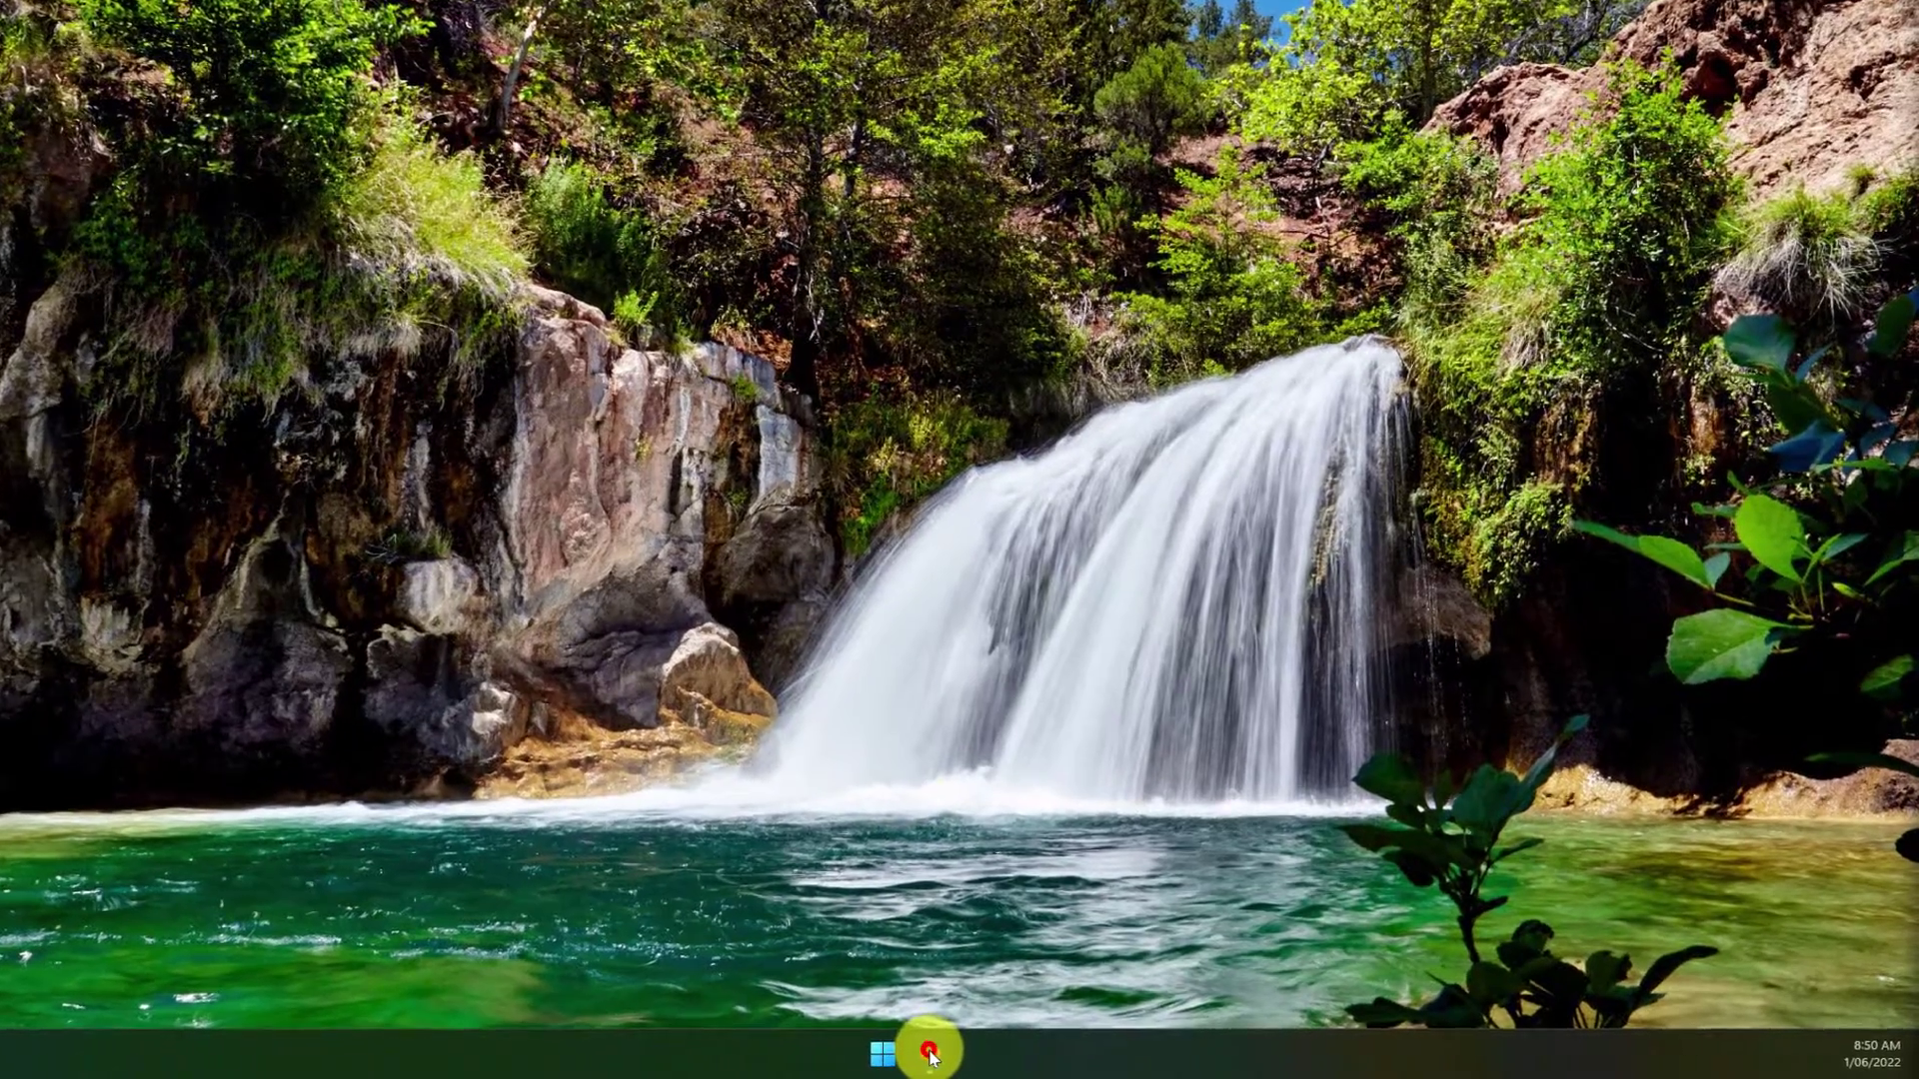
Step: Open the Excalibur Paper Company deck, copy all staff names from the bulleted list, and go to slide 2
{"action": "left_click", "coordinate": [982, 1054]}
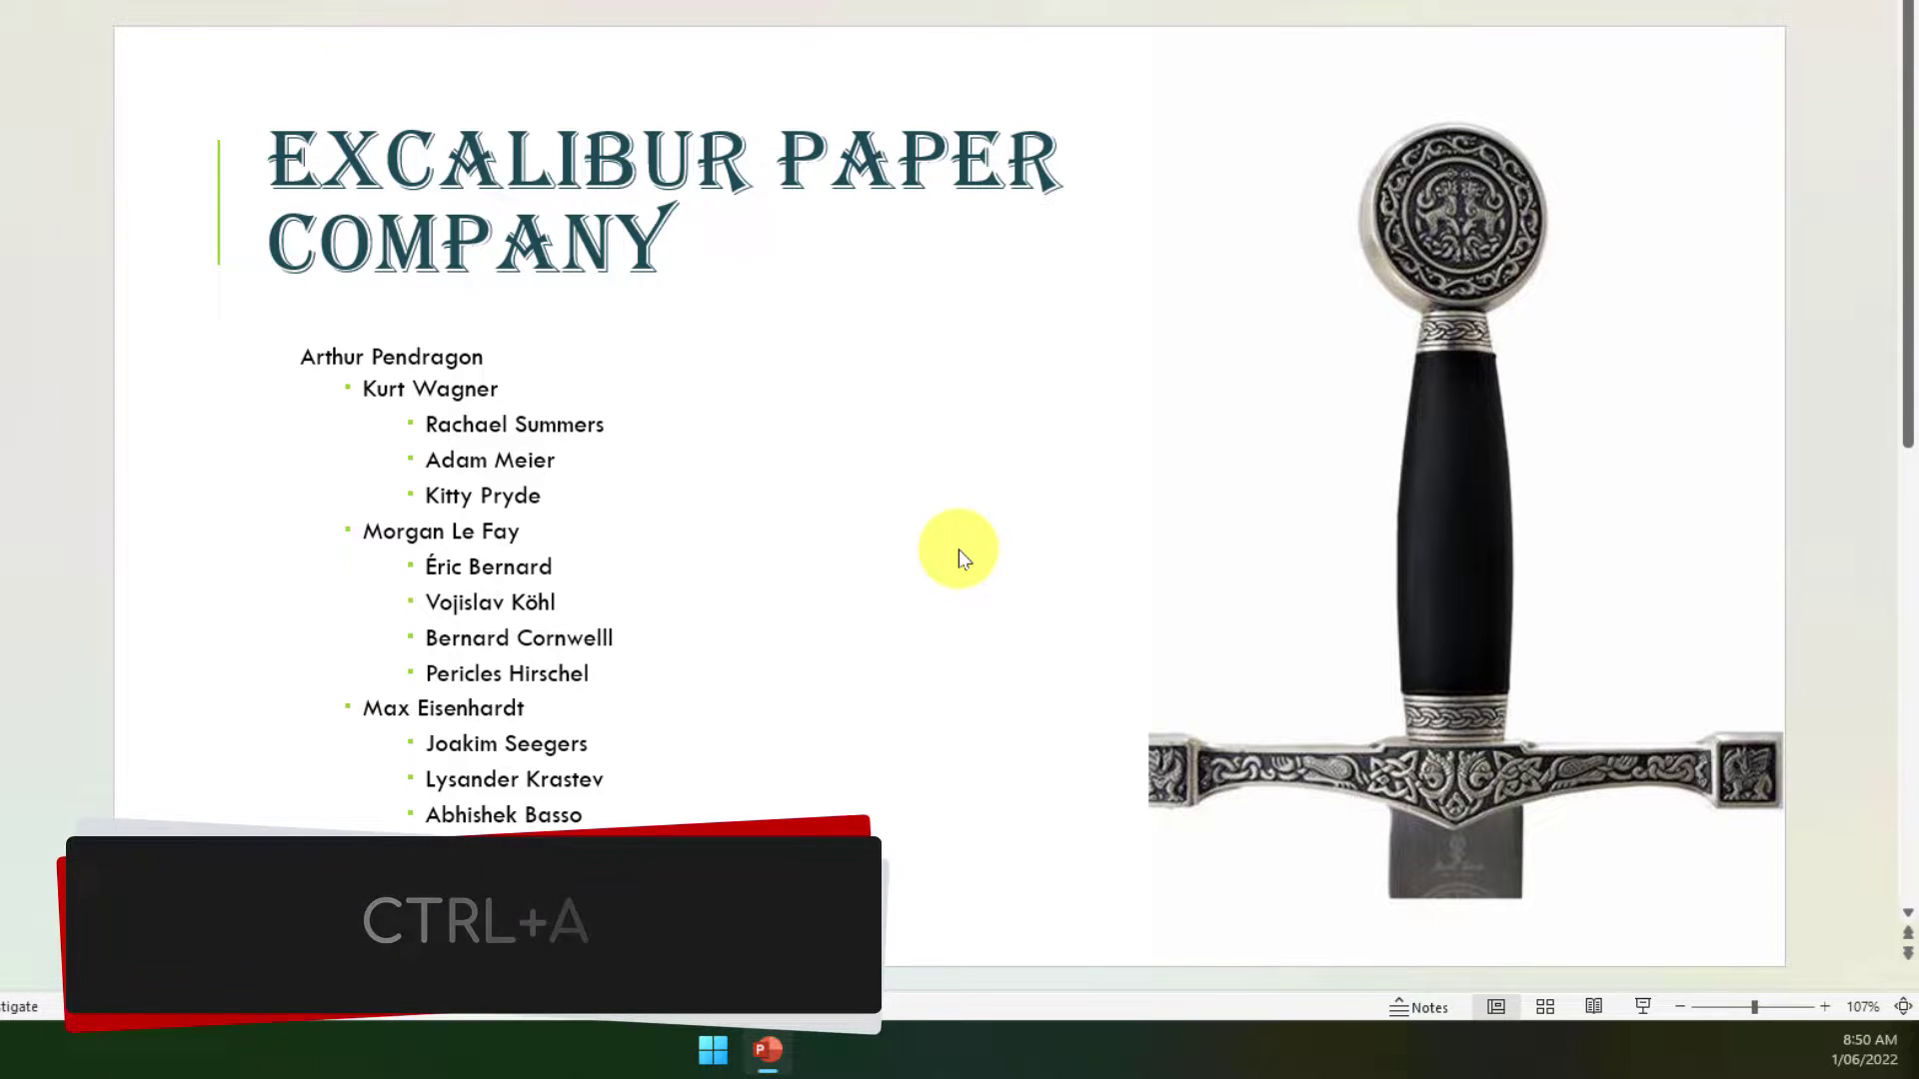
{"action": "left_click", "coordinate": [460, 566]}
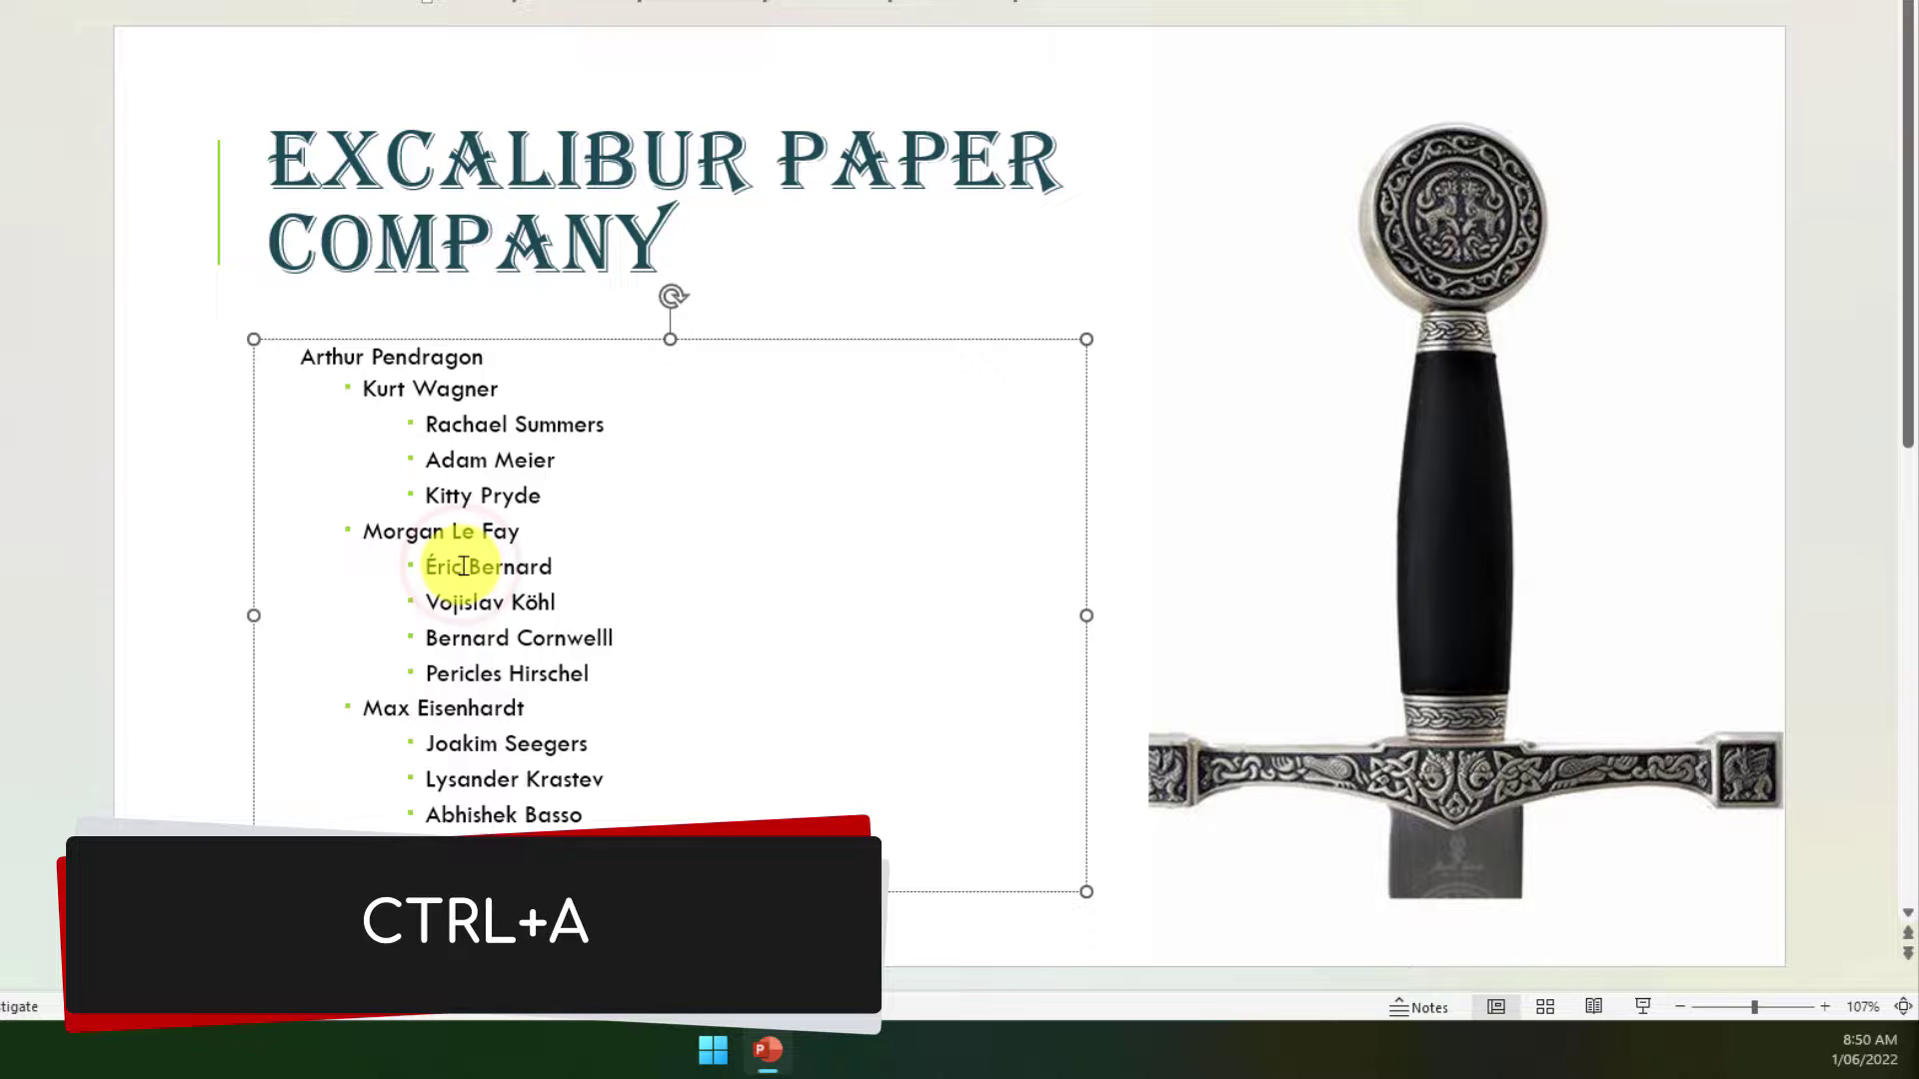
{"action": "key", "text": "ctrl+a"}
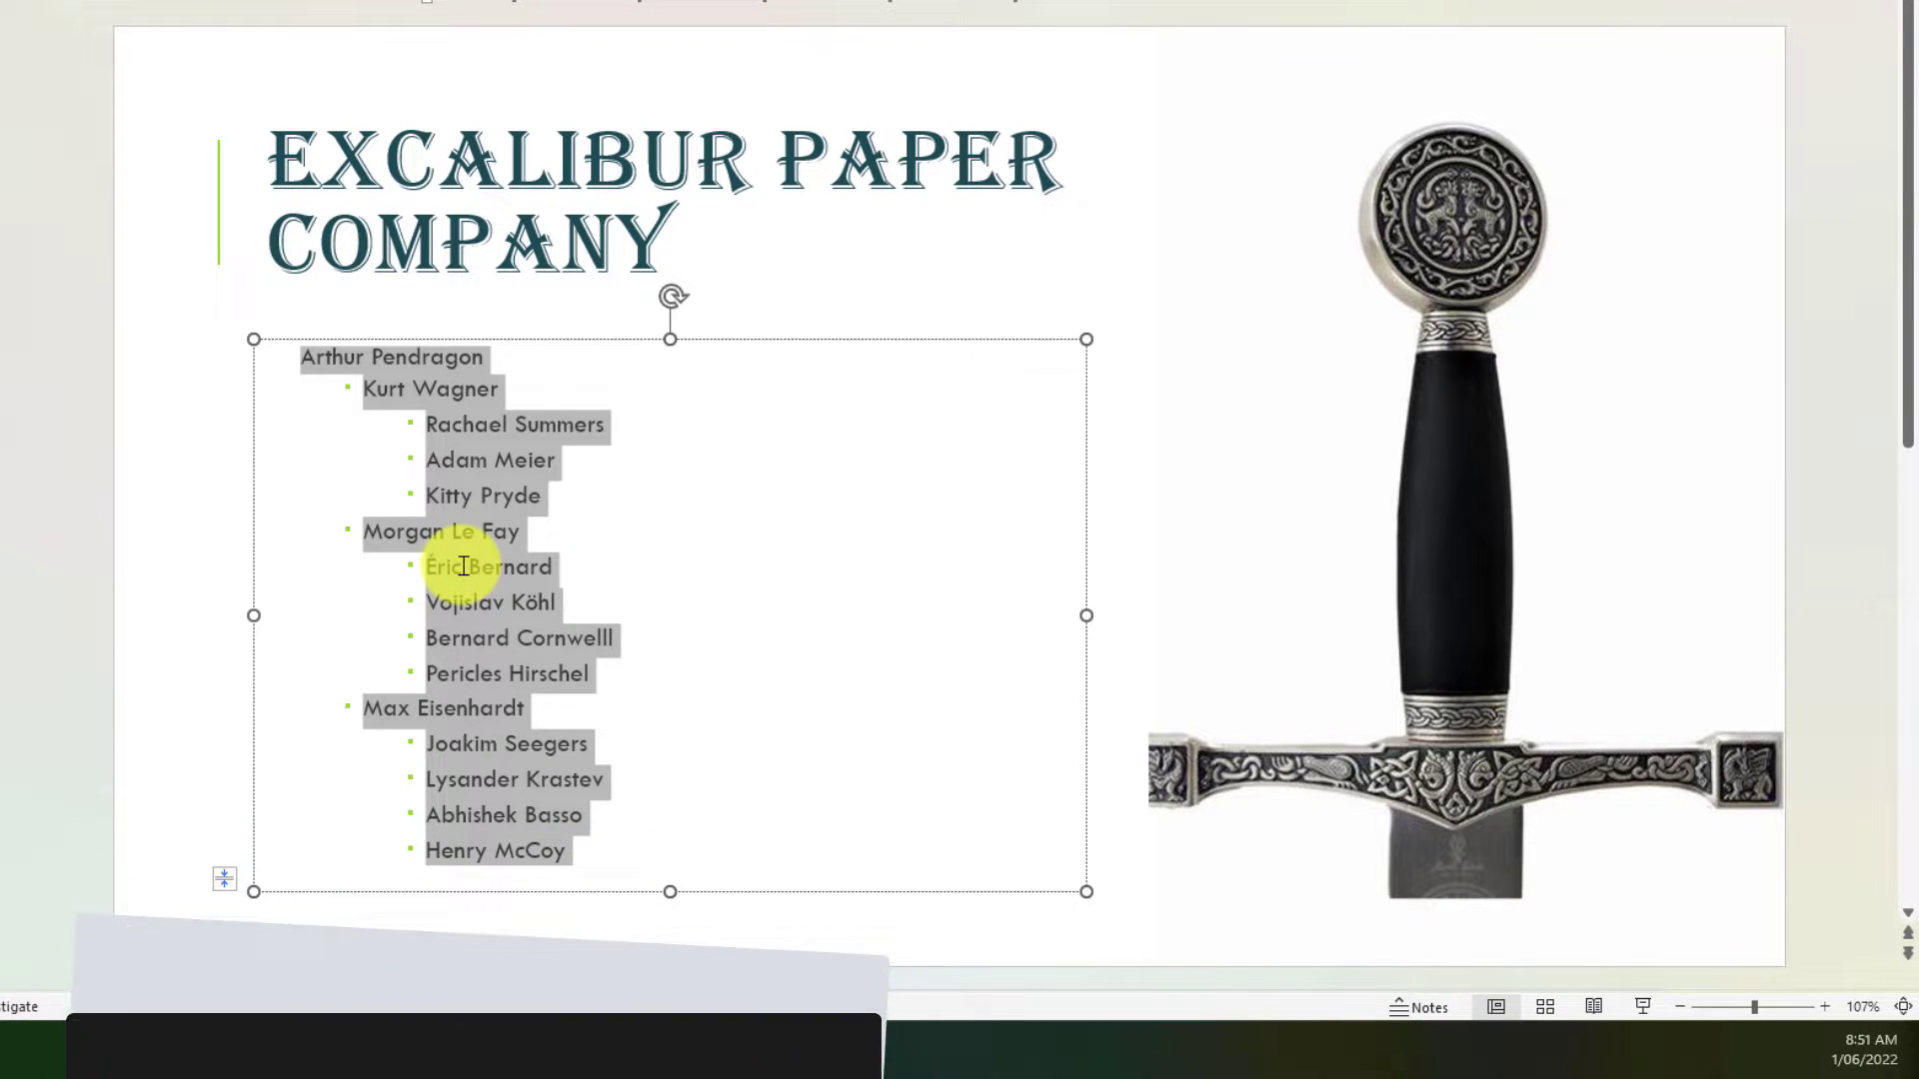
{"action": "key", "text": "ctrl+c"}
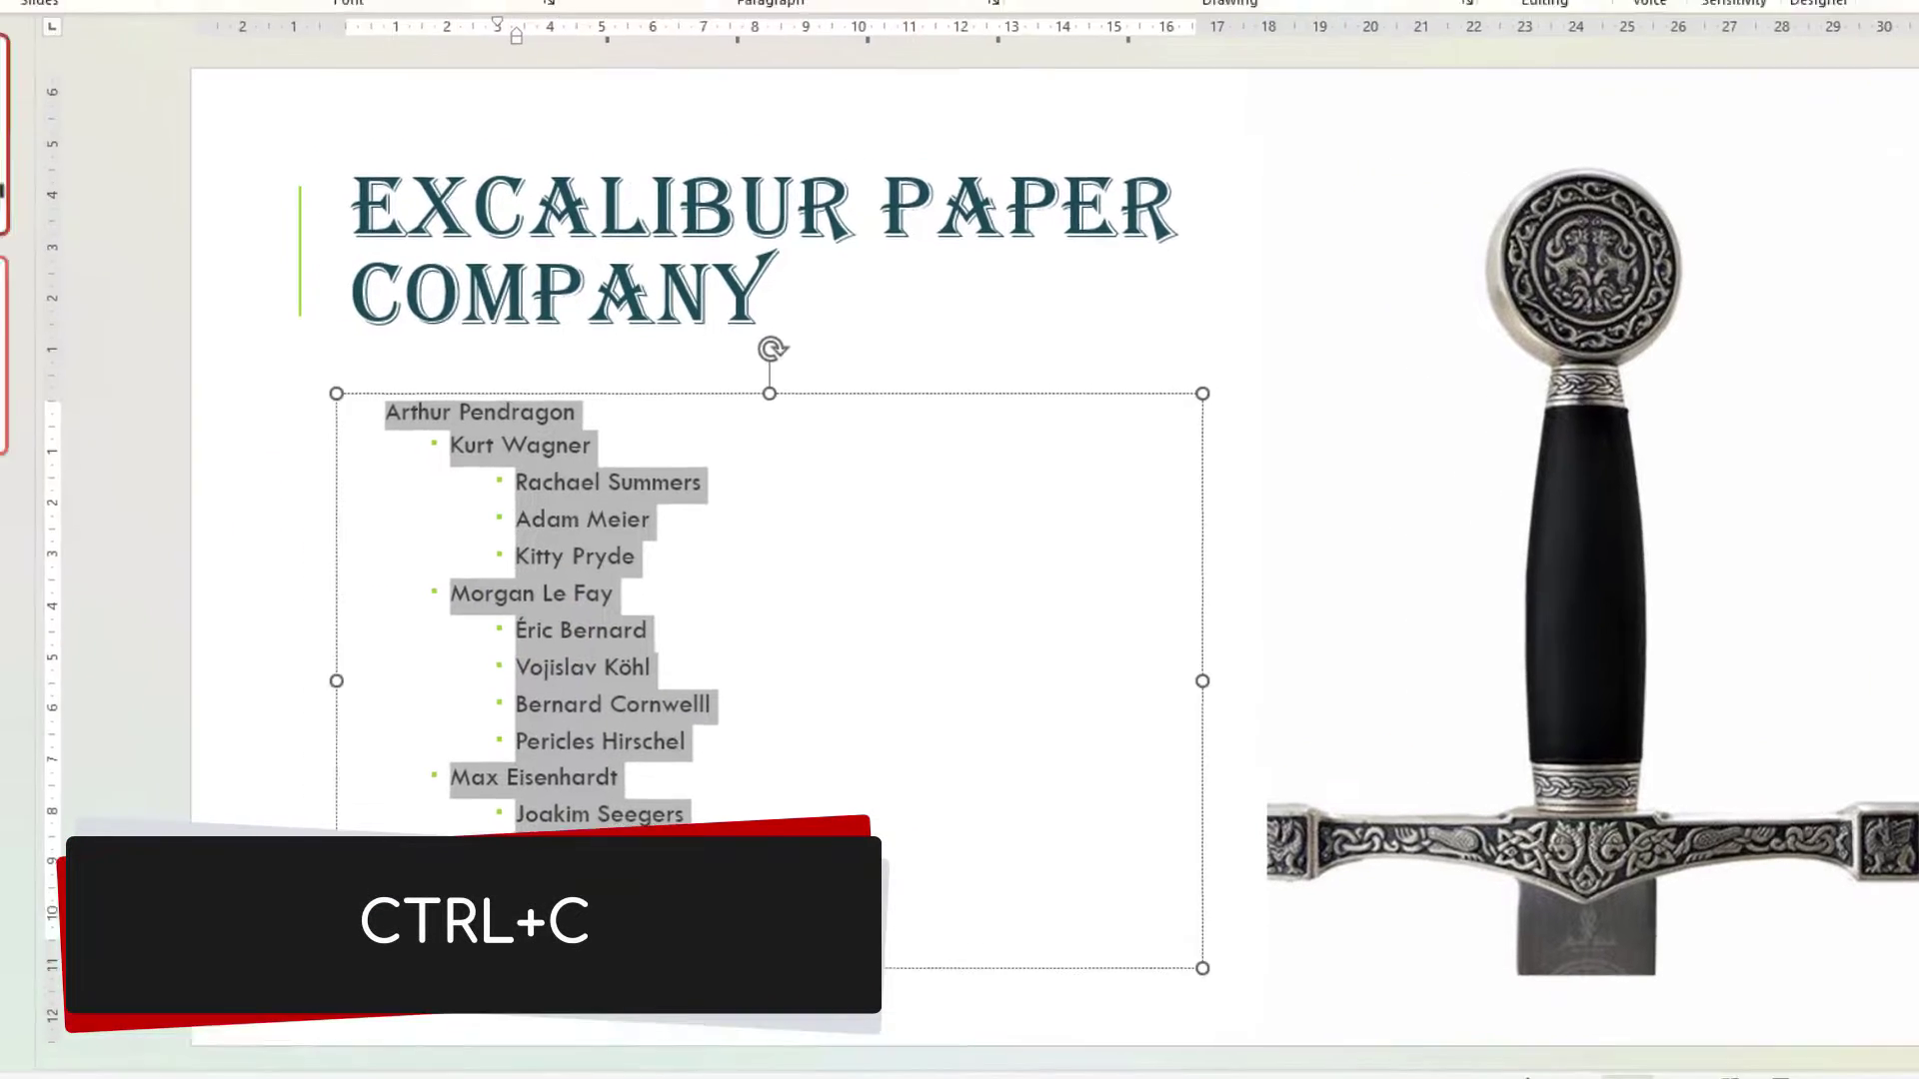
{"action": "left_click", "coordinate": [261, 710]}
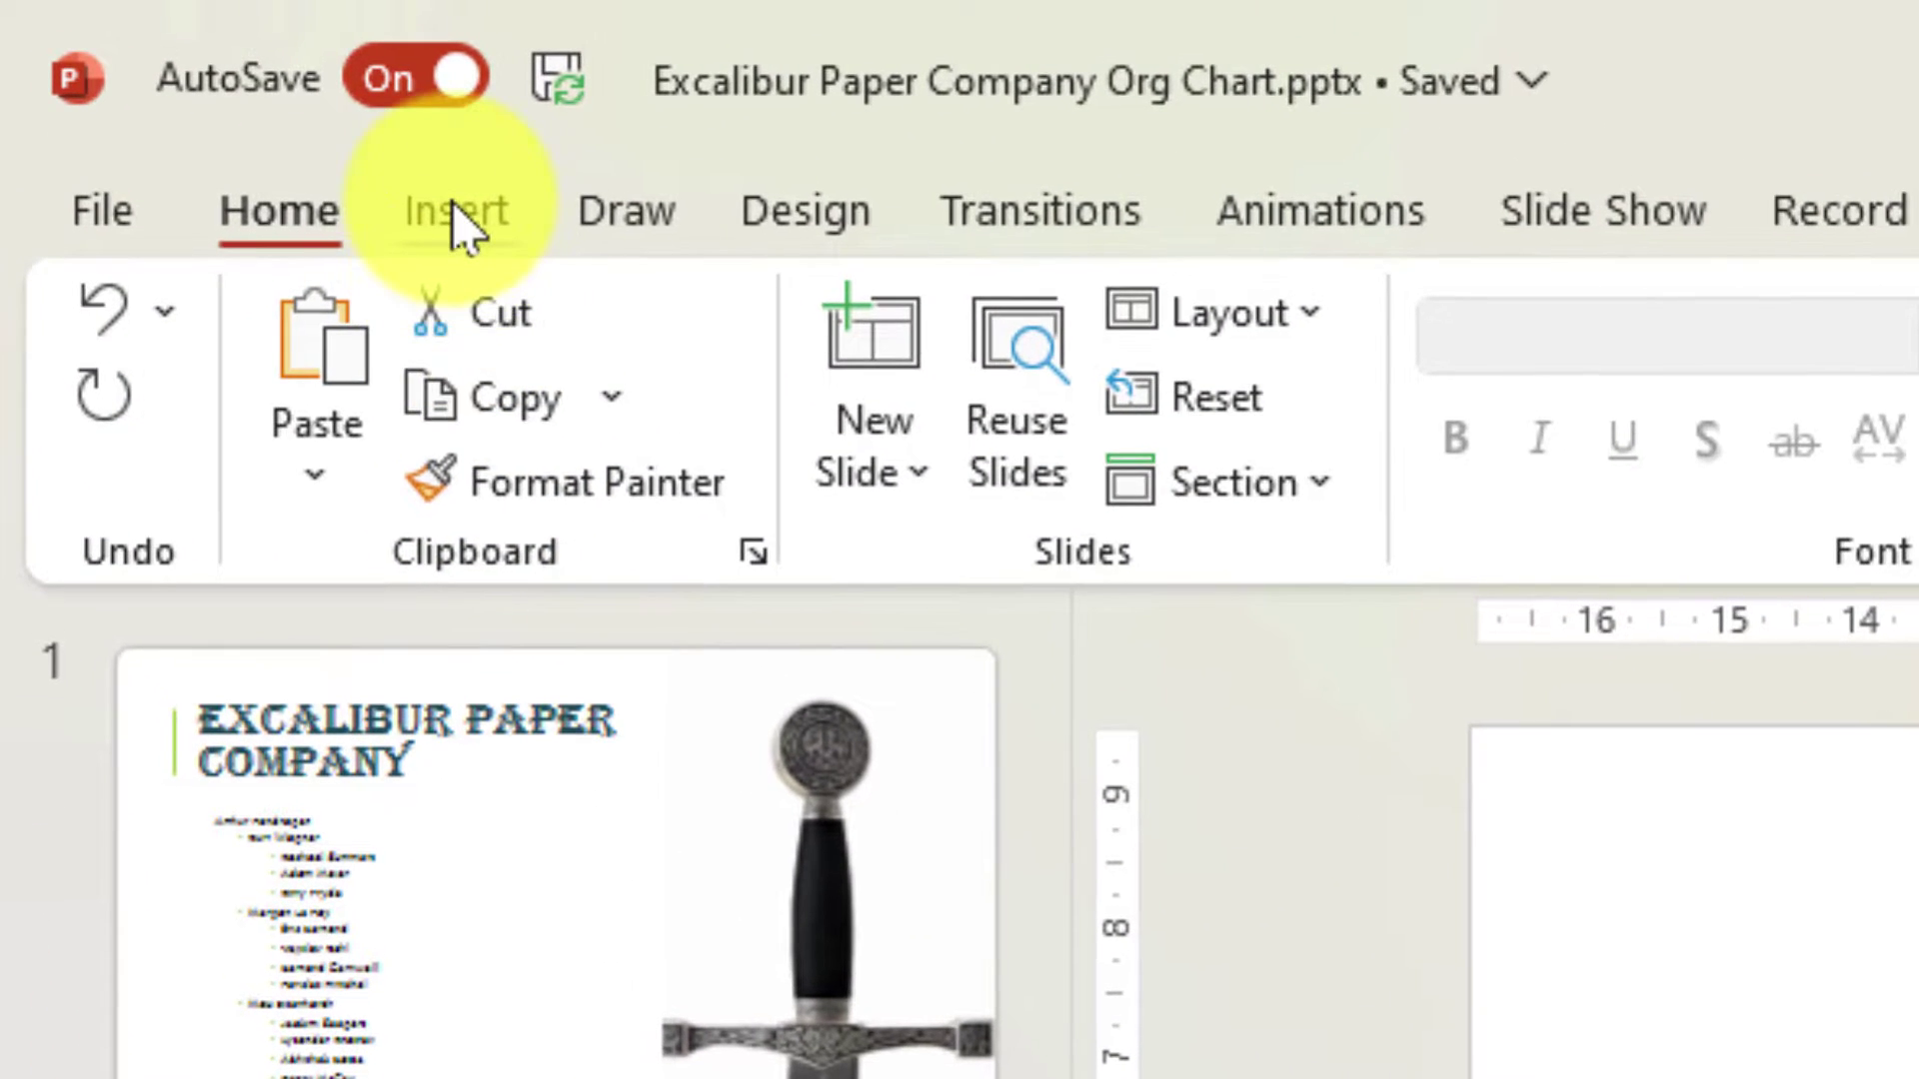
Step: Insert a SmartArt Organization Chart from the Hierarchy category onto slide 2
{"action": "left_click", "coordinate": [454, 225]}
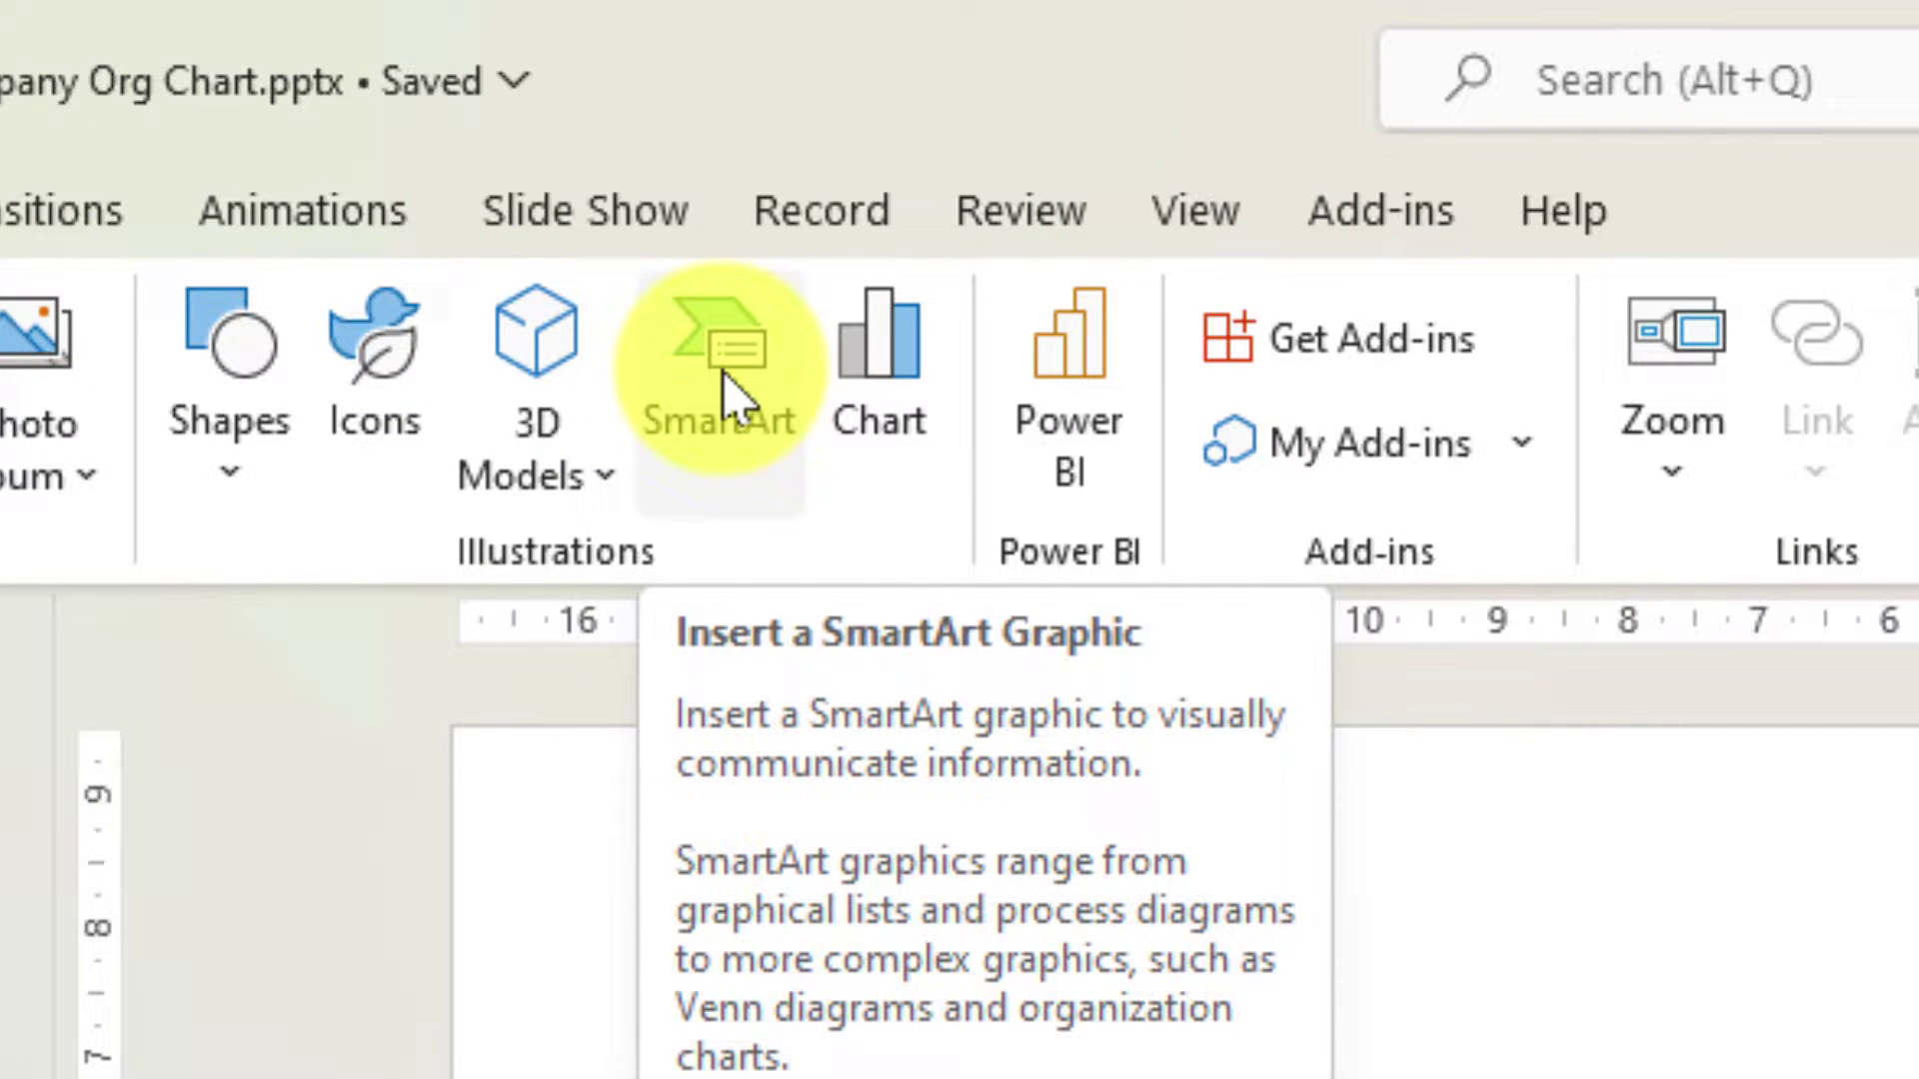
{"action": "left_click", "coordinate": [724, 374]}
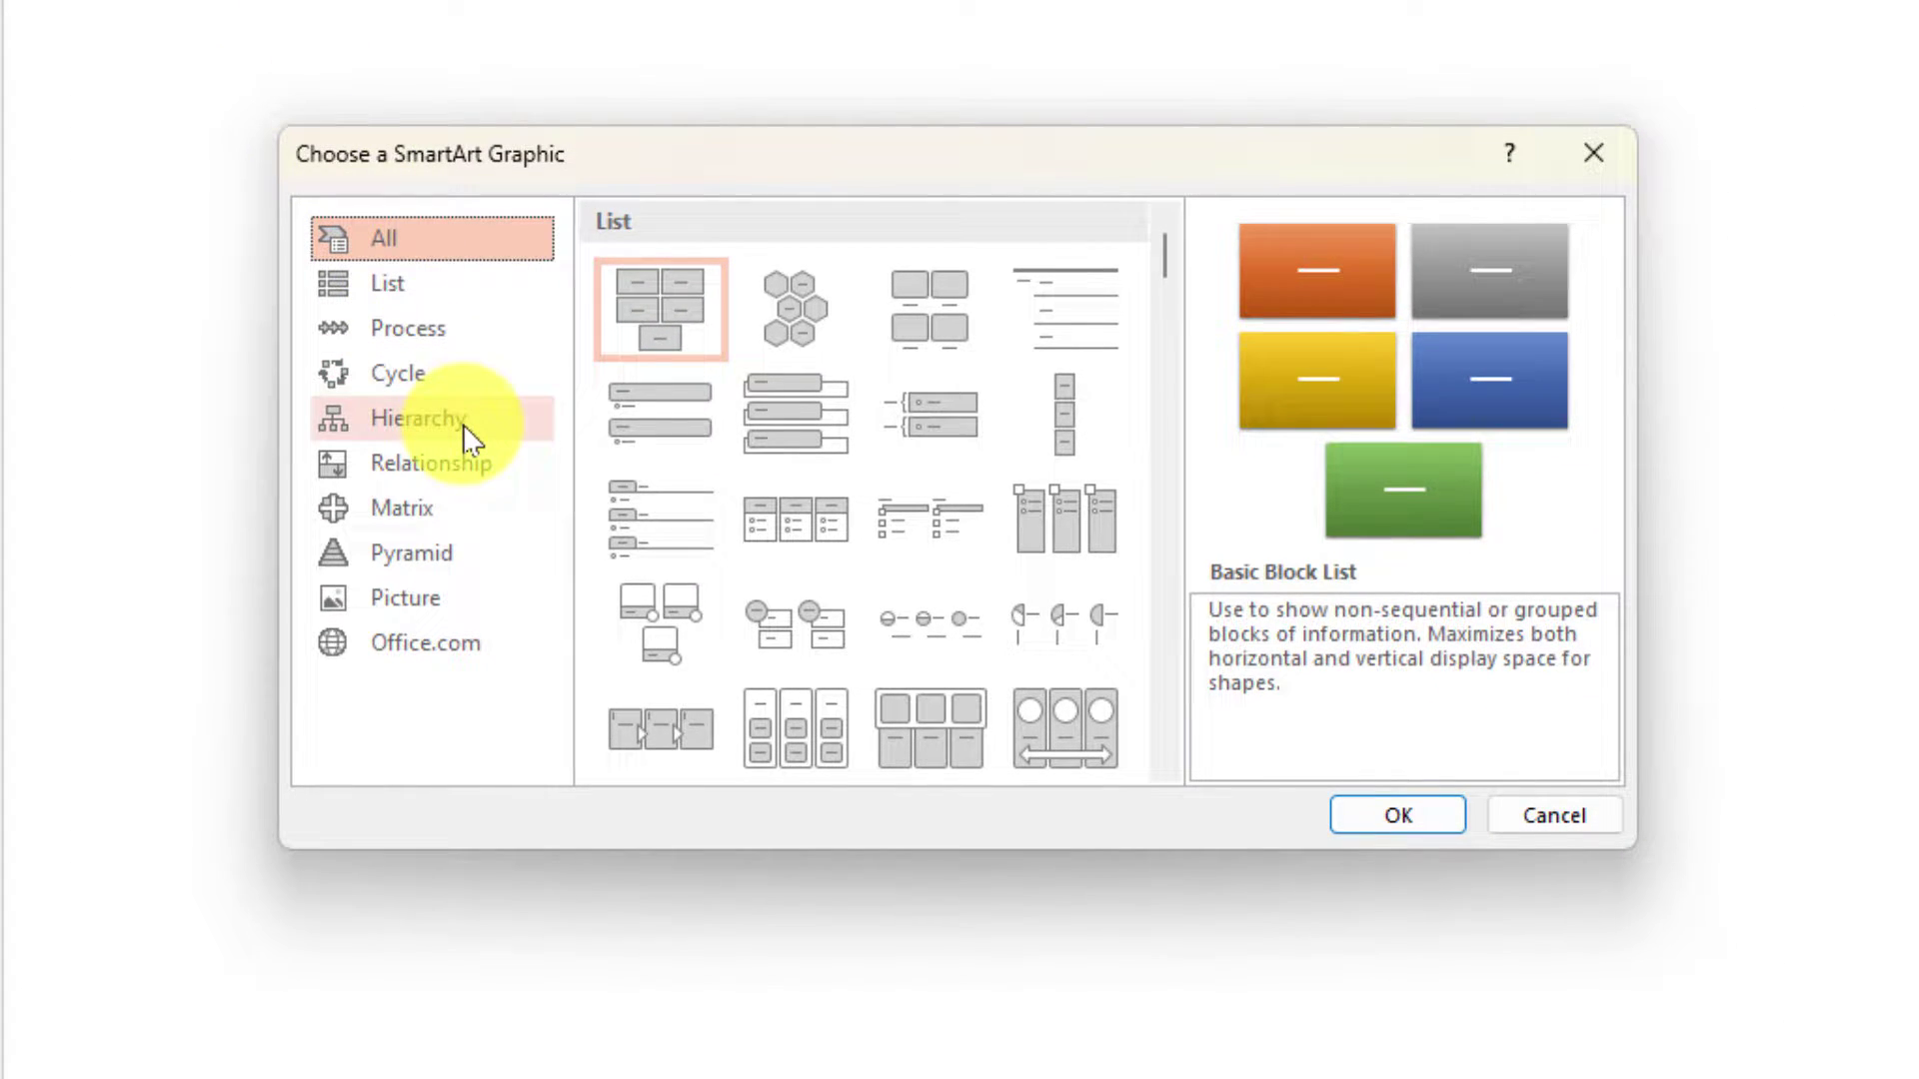
{"action": "left_click", "coordinate": [464, 424]}
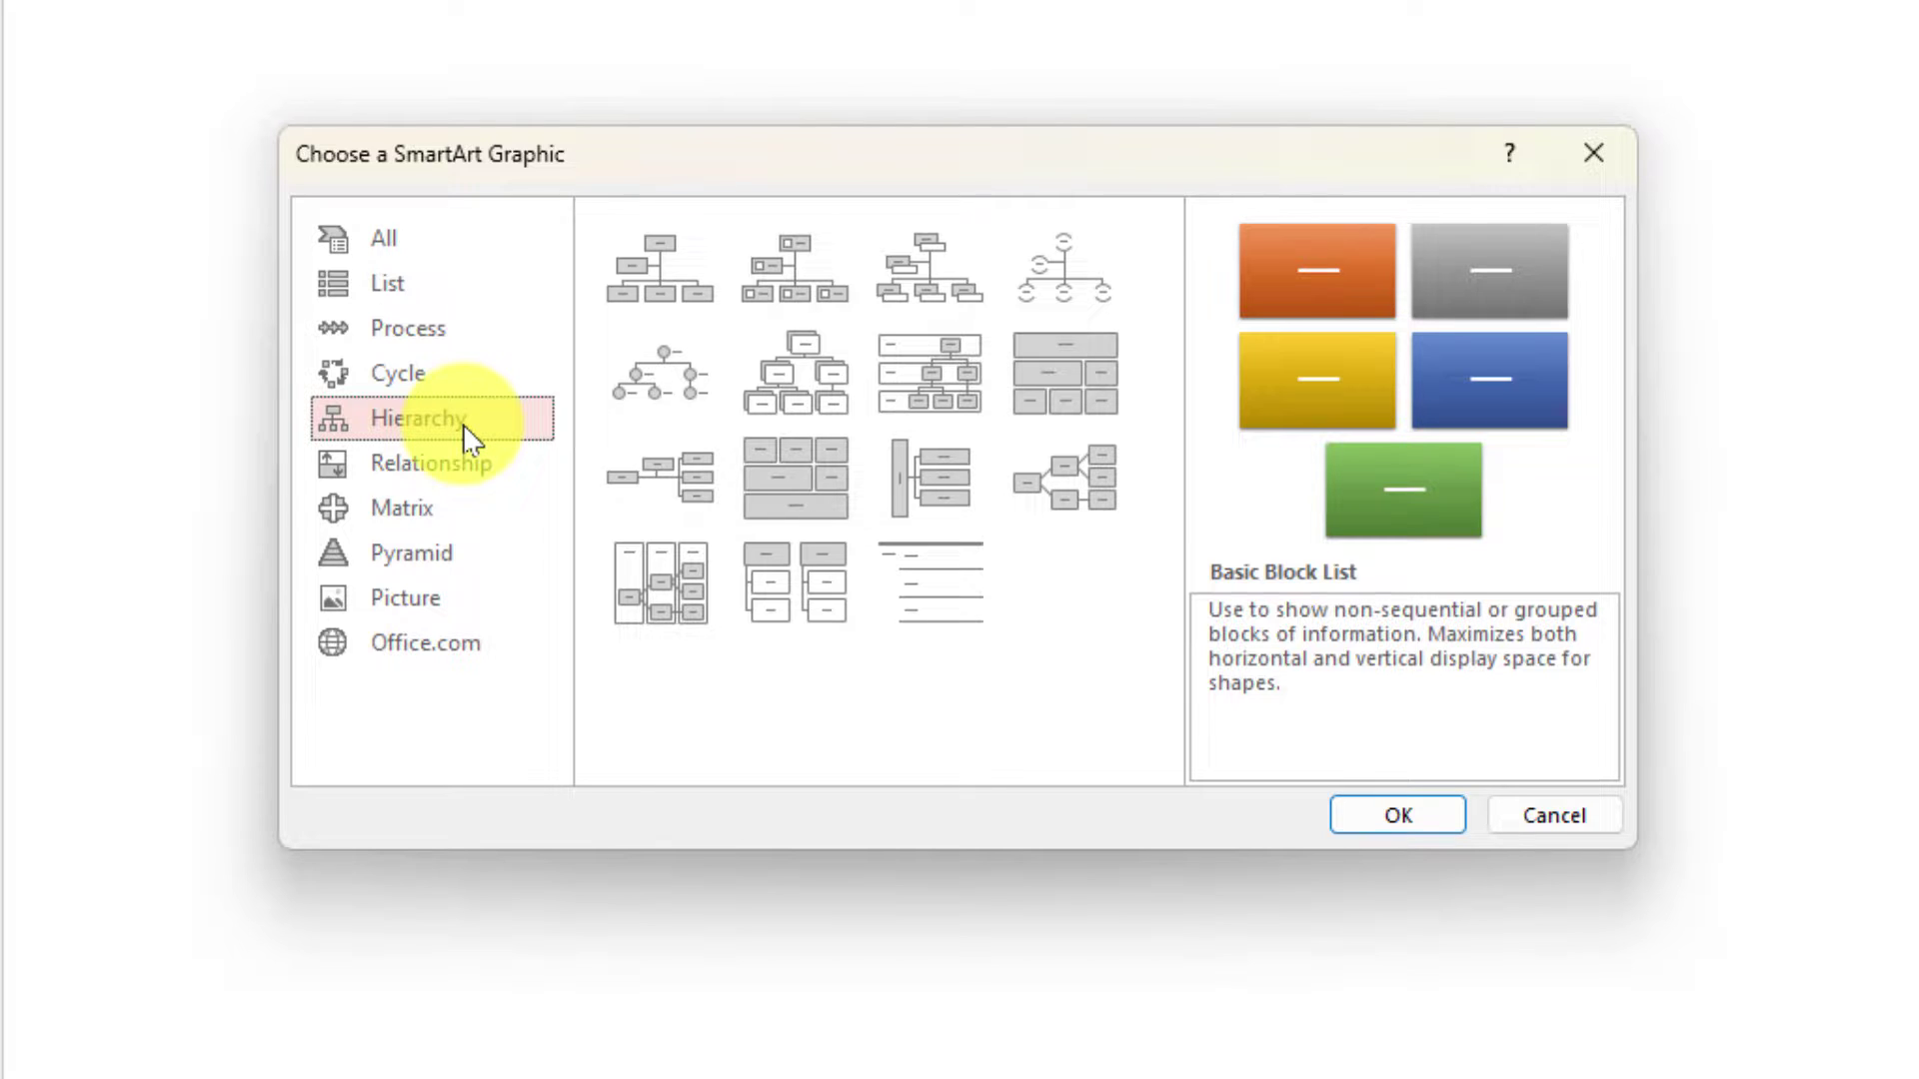
{"action": "left_click", "coordinate": [672, 281]}
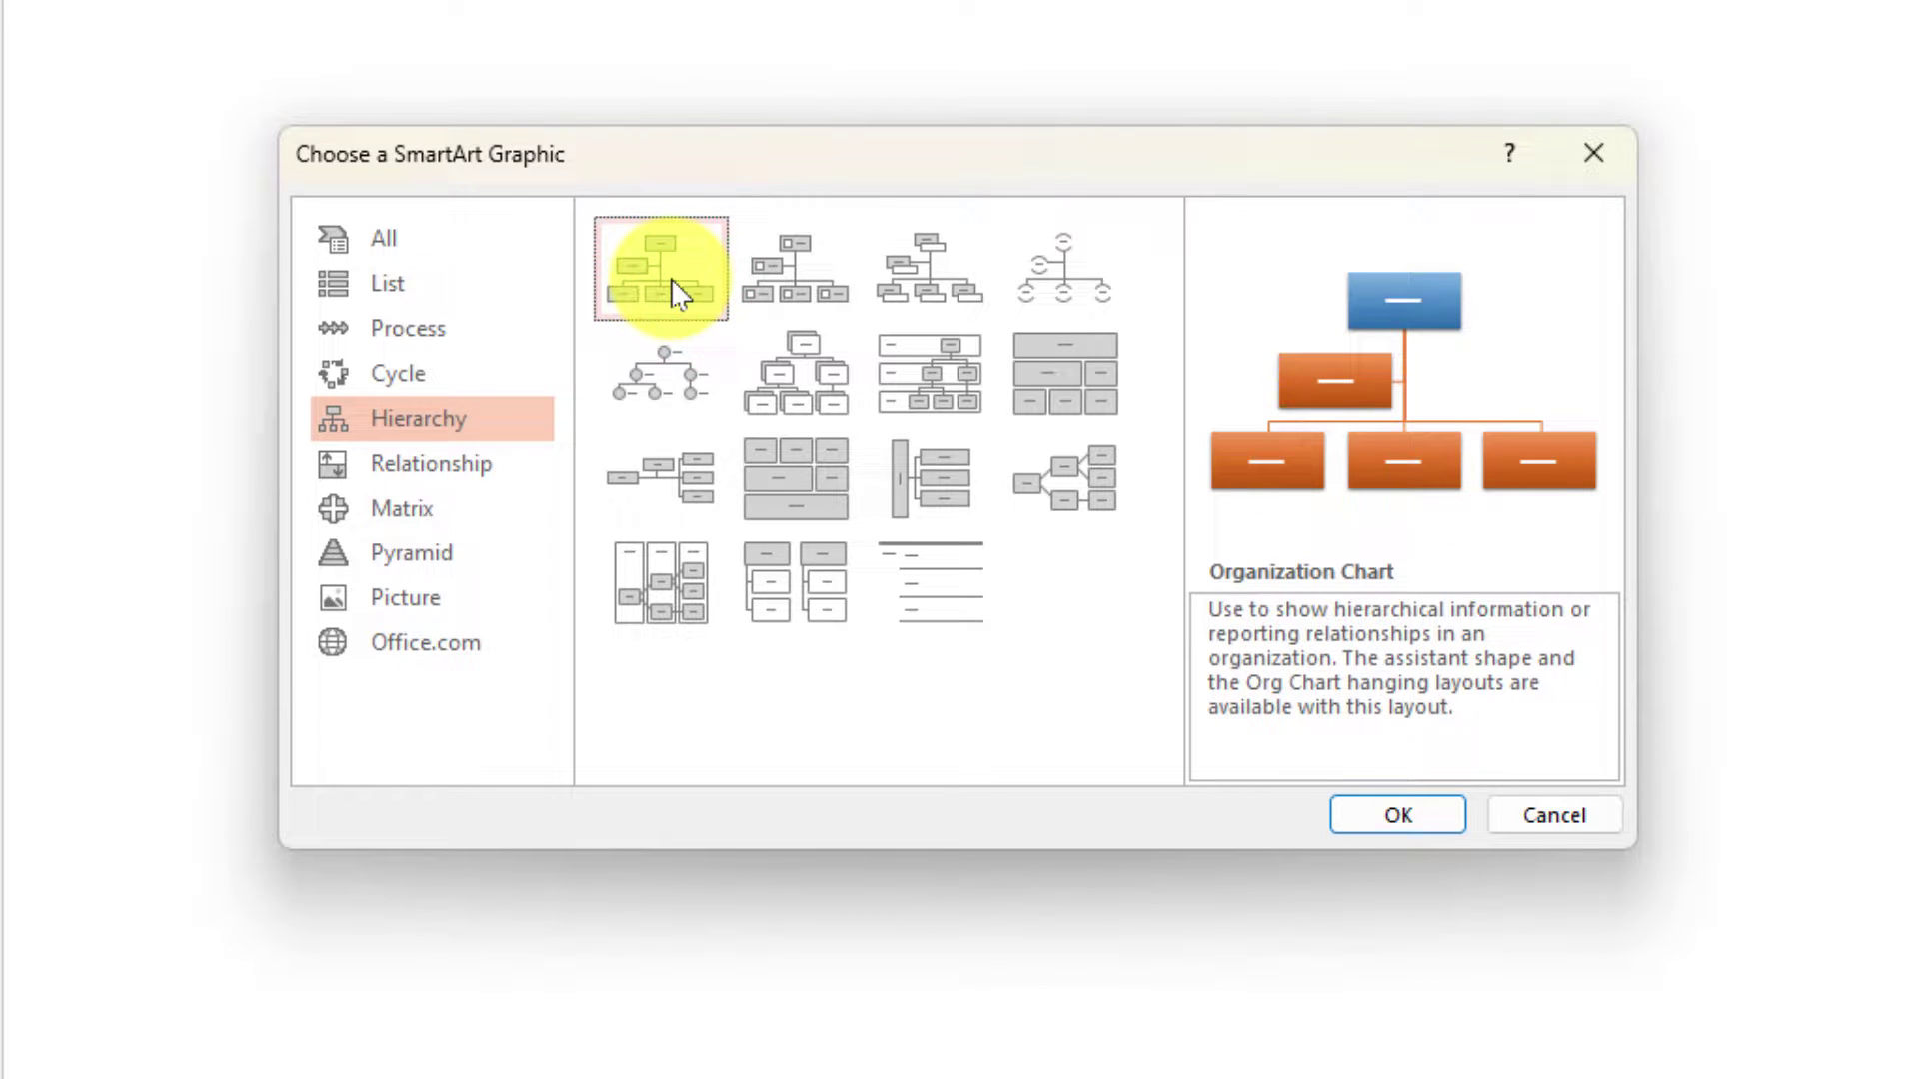
{"action": "left_click", "coordinate": [1425, 819]}
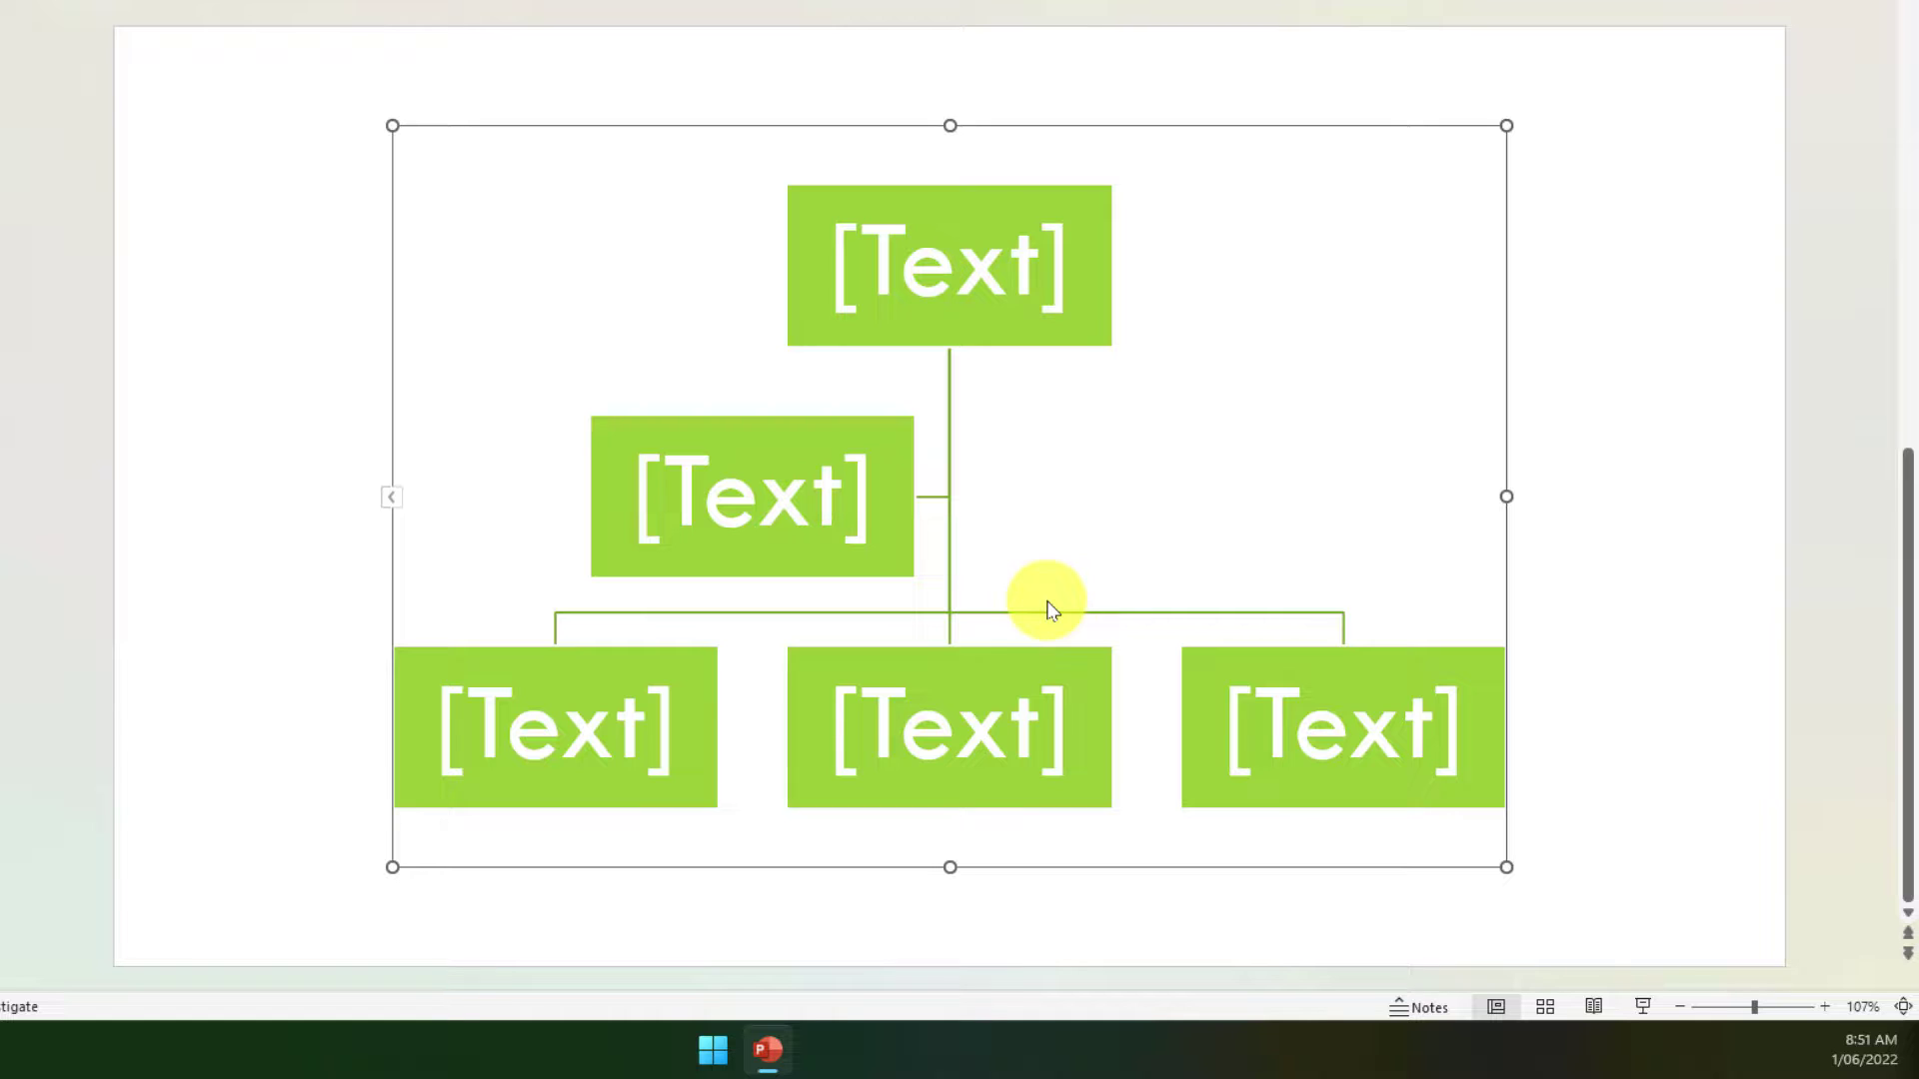
Step: In the Text Pane, type the first two names, then replace all entries with the pasted staff list
{"action": "left_click", "coordinate": [706, 373]}
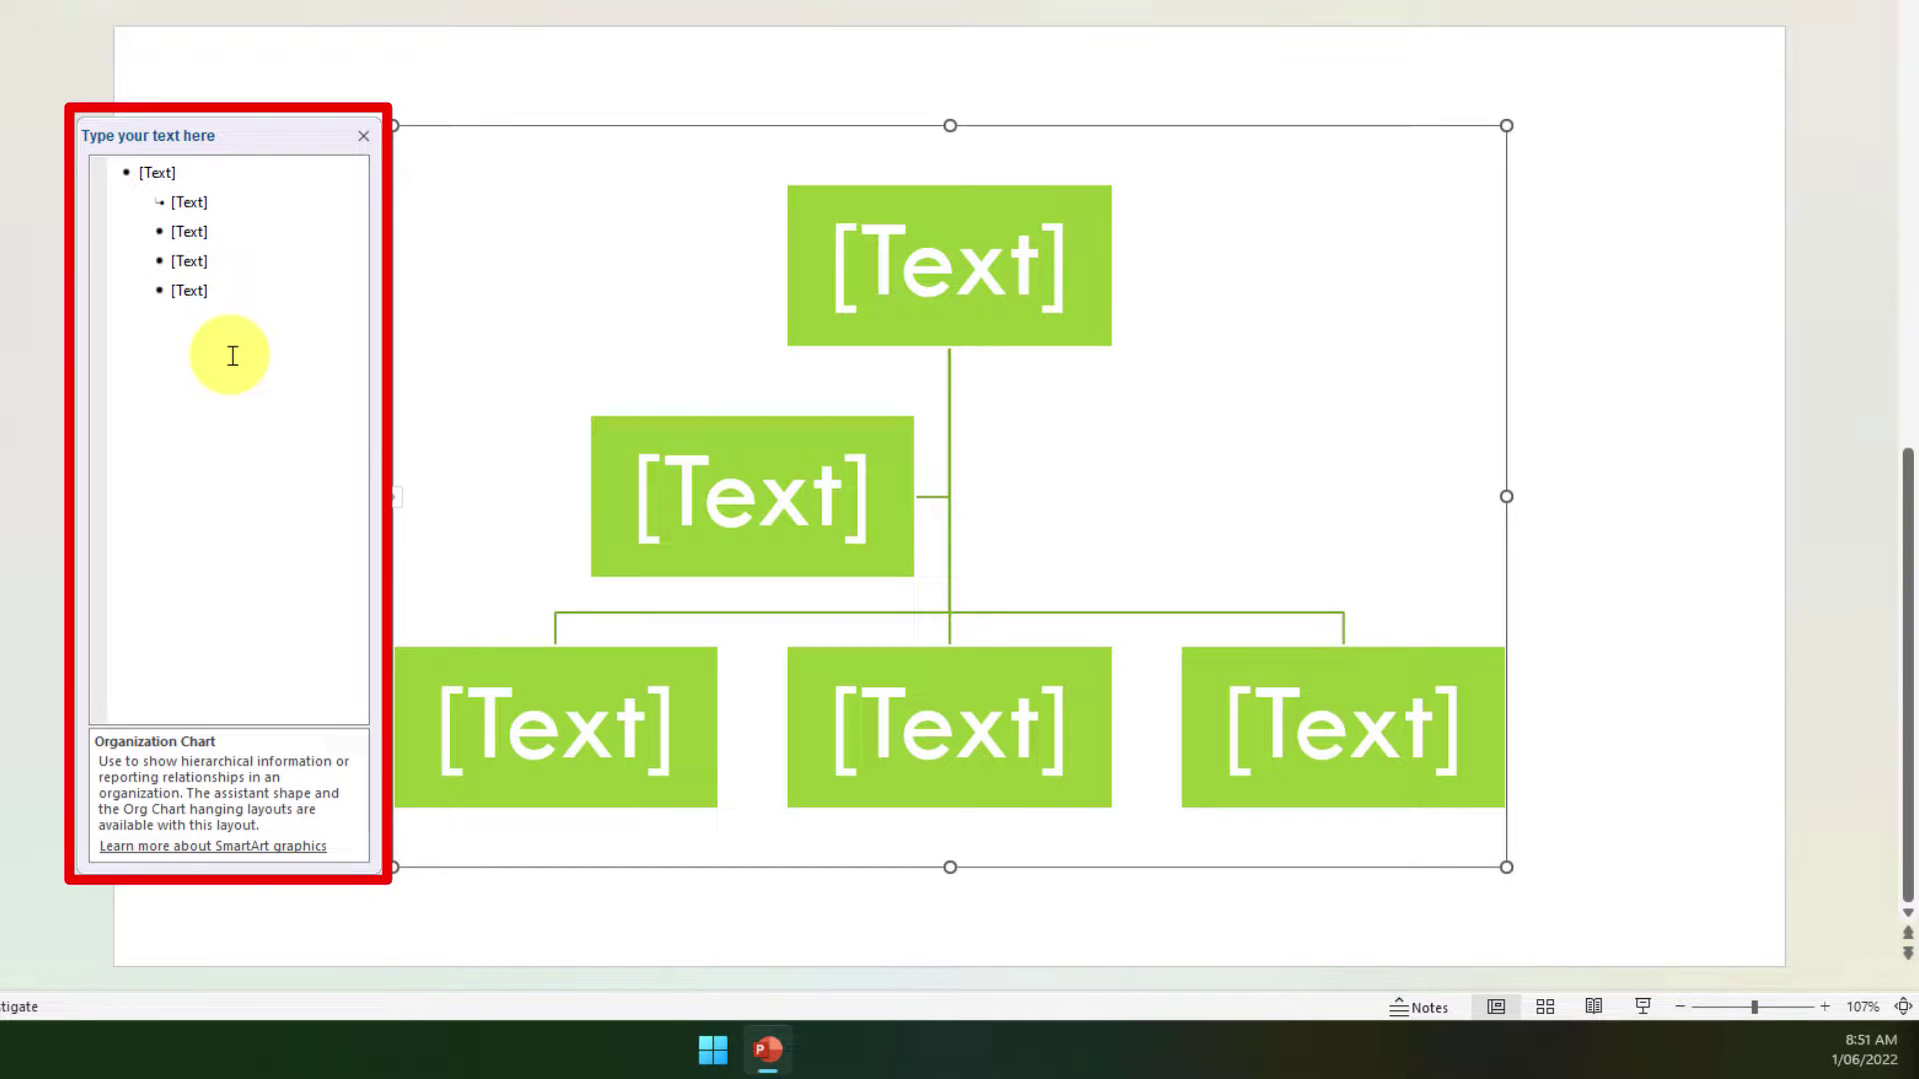
{"action": "left_click", "coordinate": [155, 172]}
{"action": "type", "text": "A"}
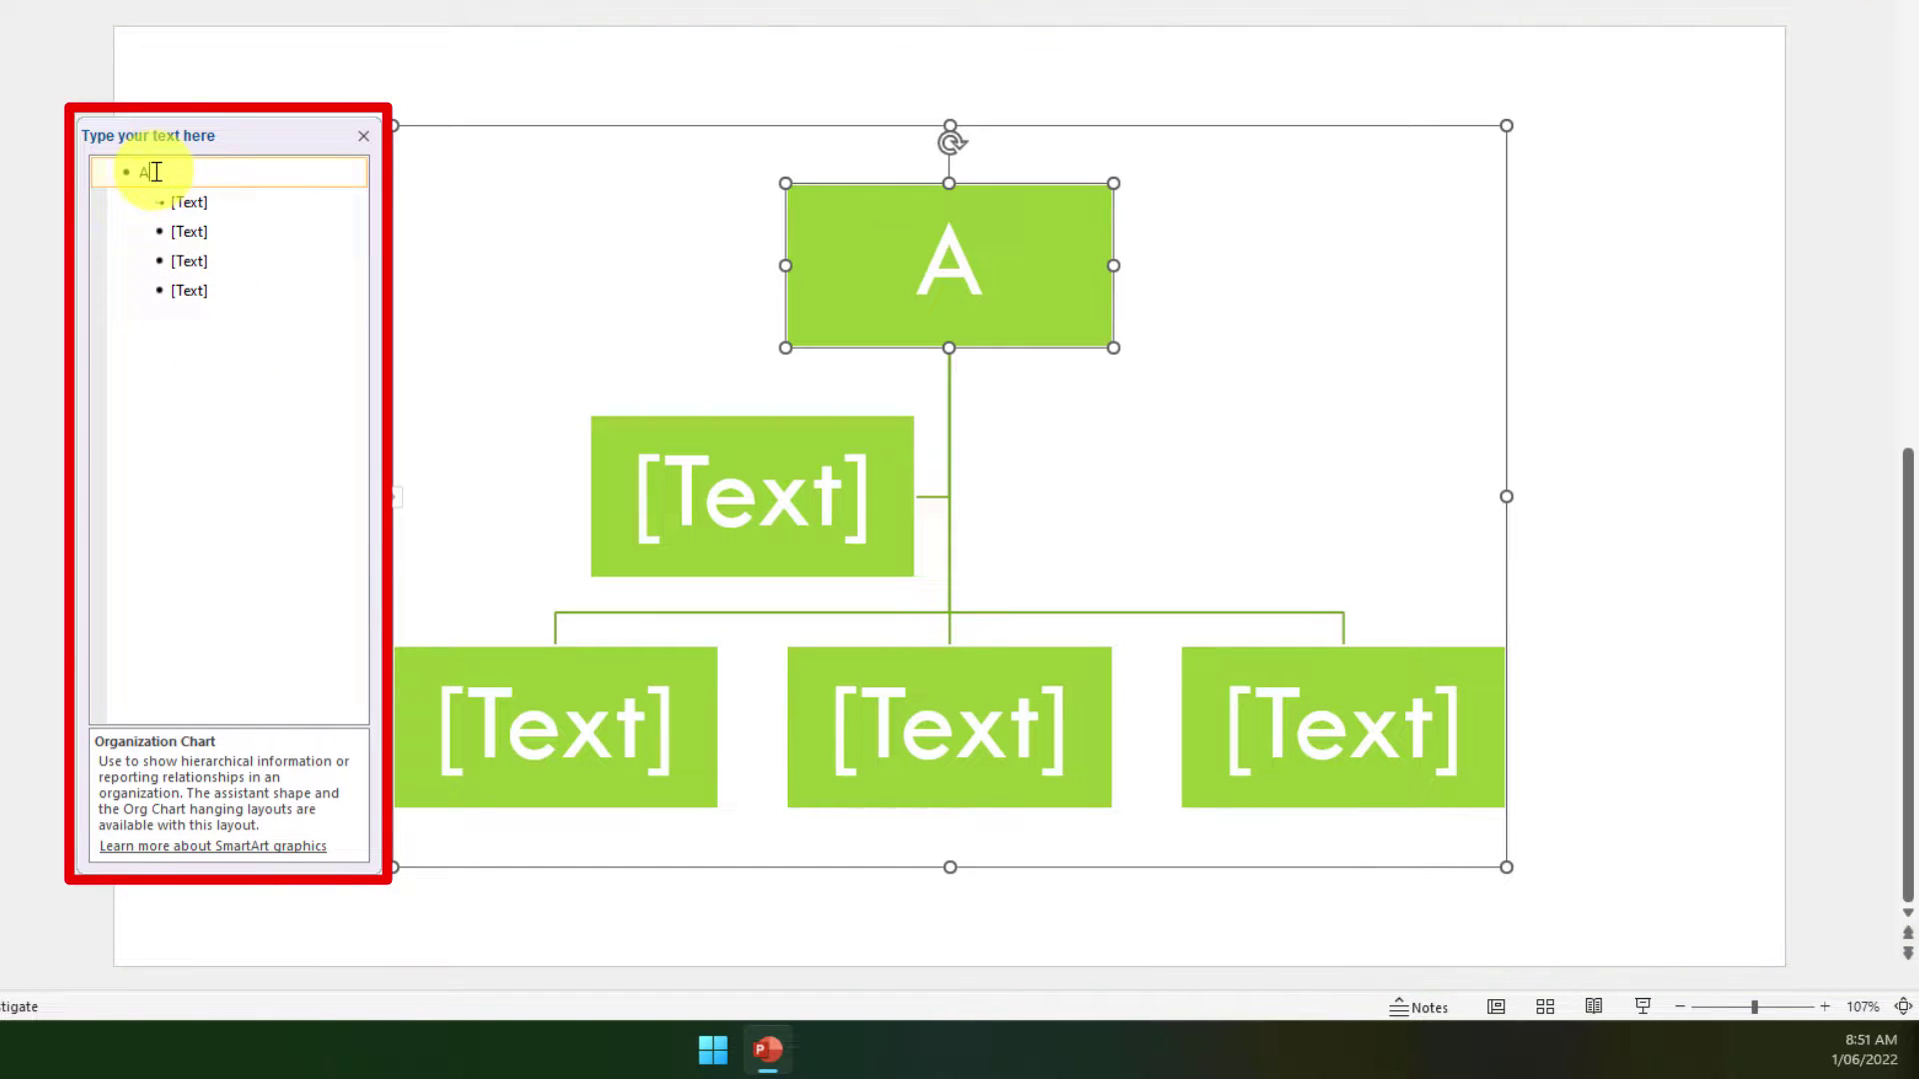
{"action": "type", "text": "rthur"}
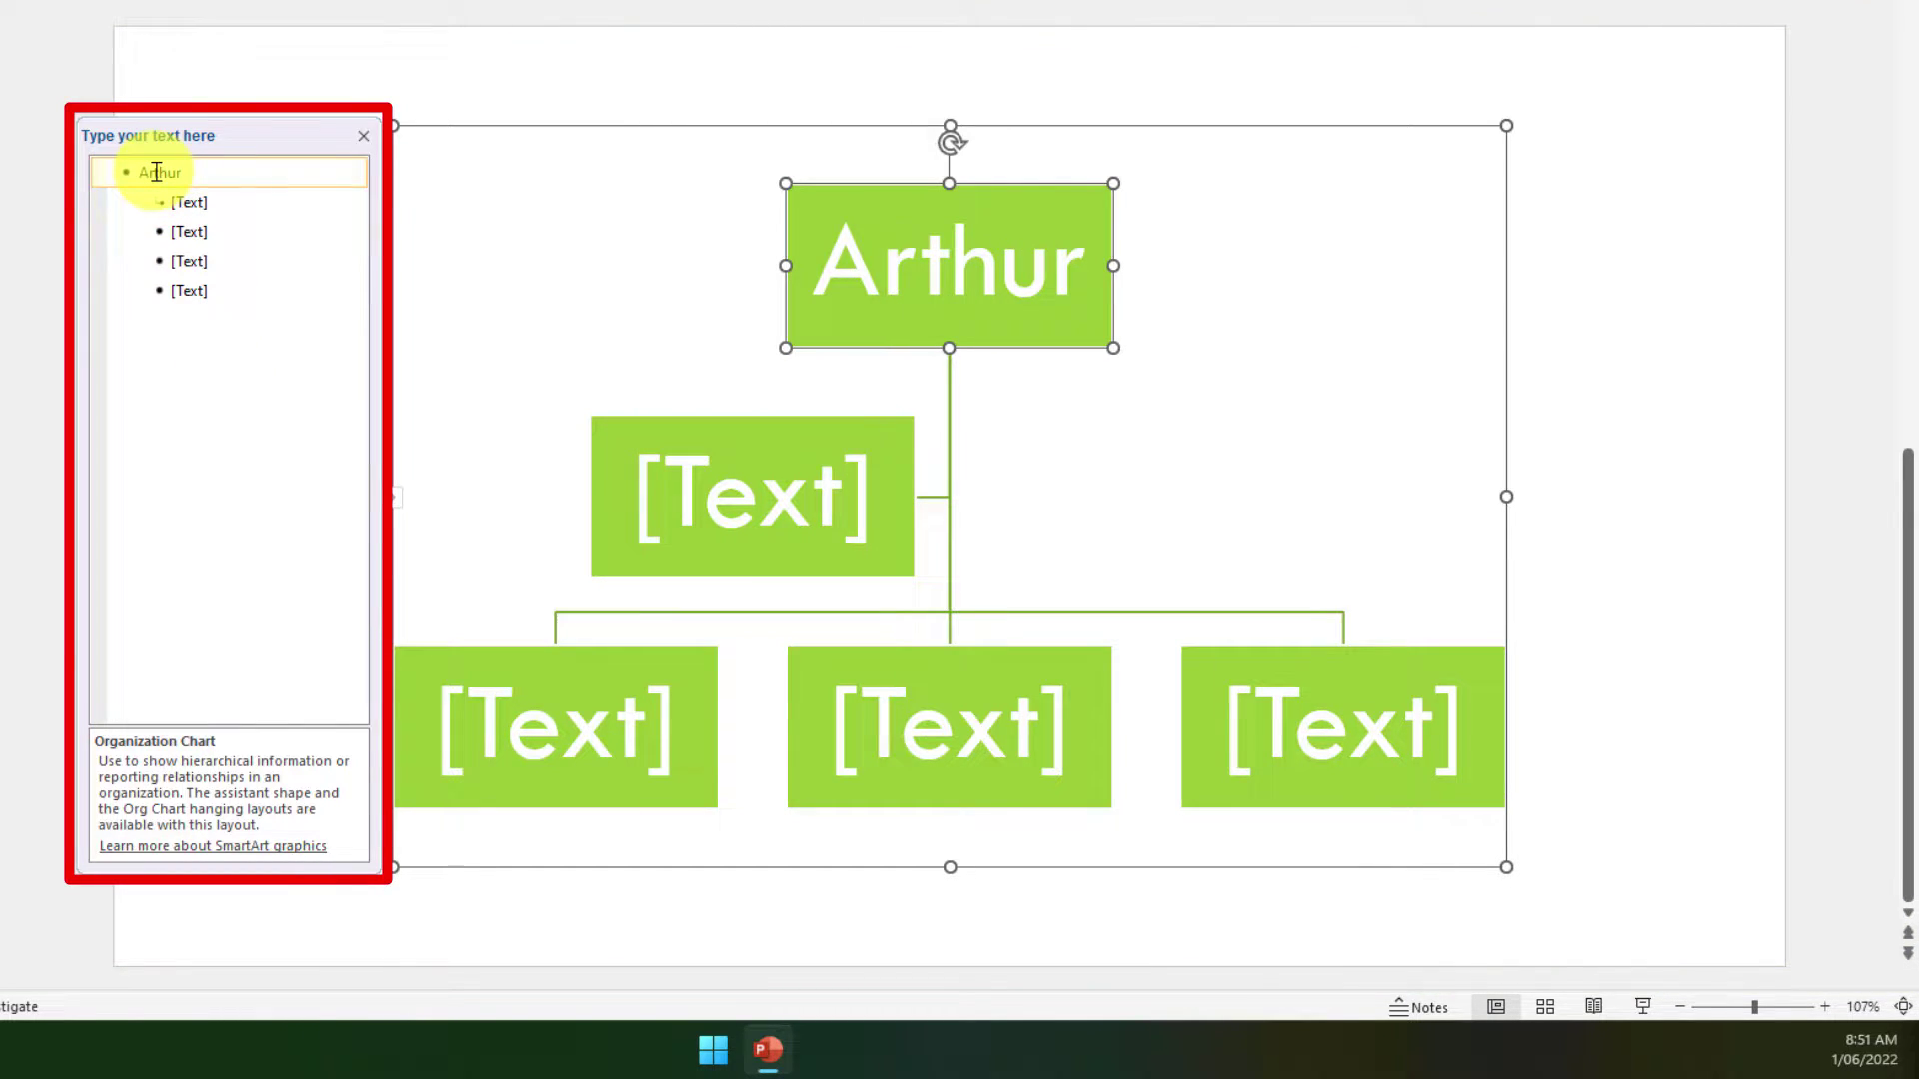
{"action": "key", "text": "Down"}
{"action": "type", "text": "Morgan"}
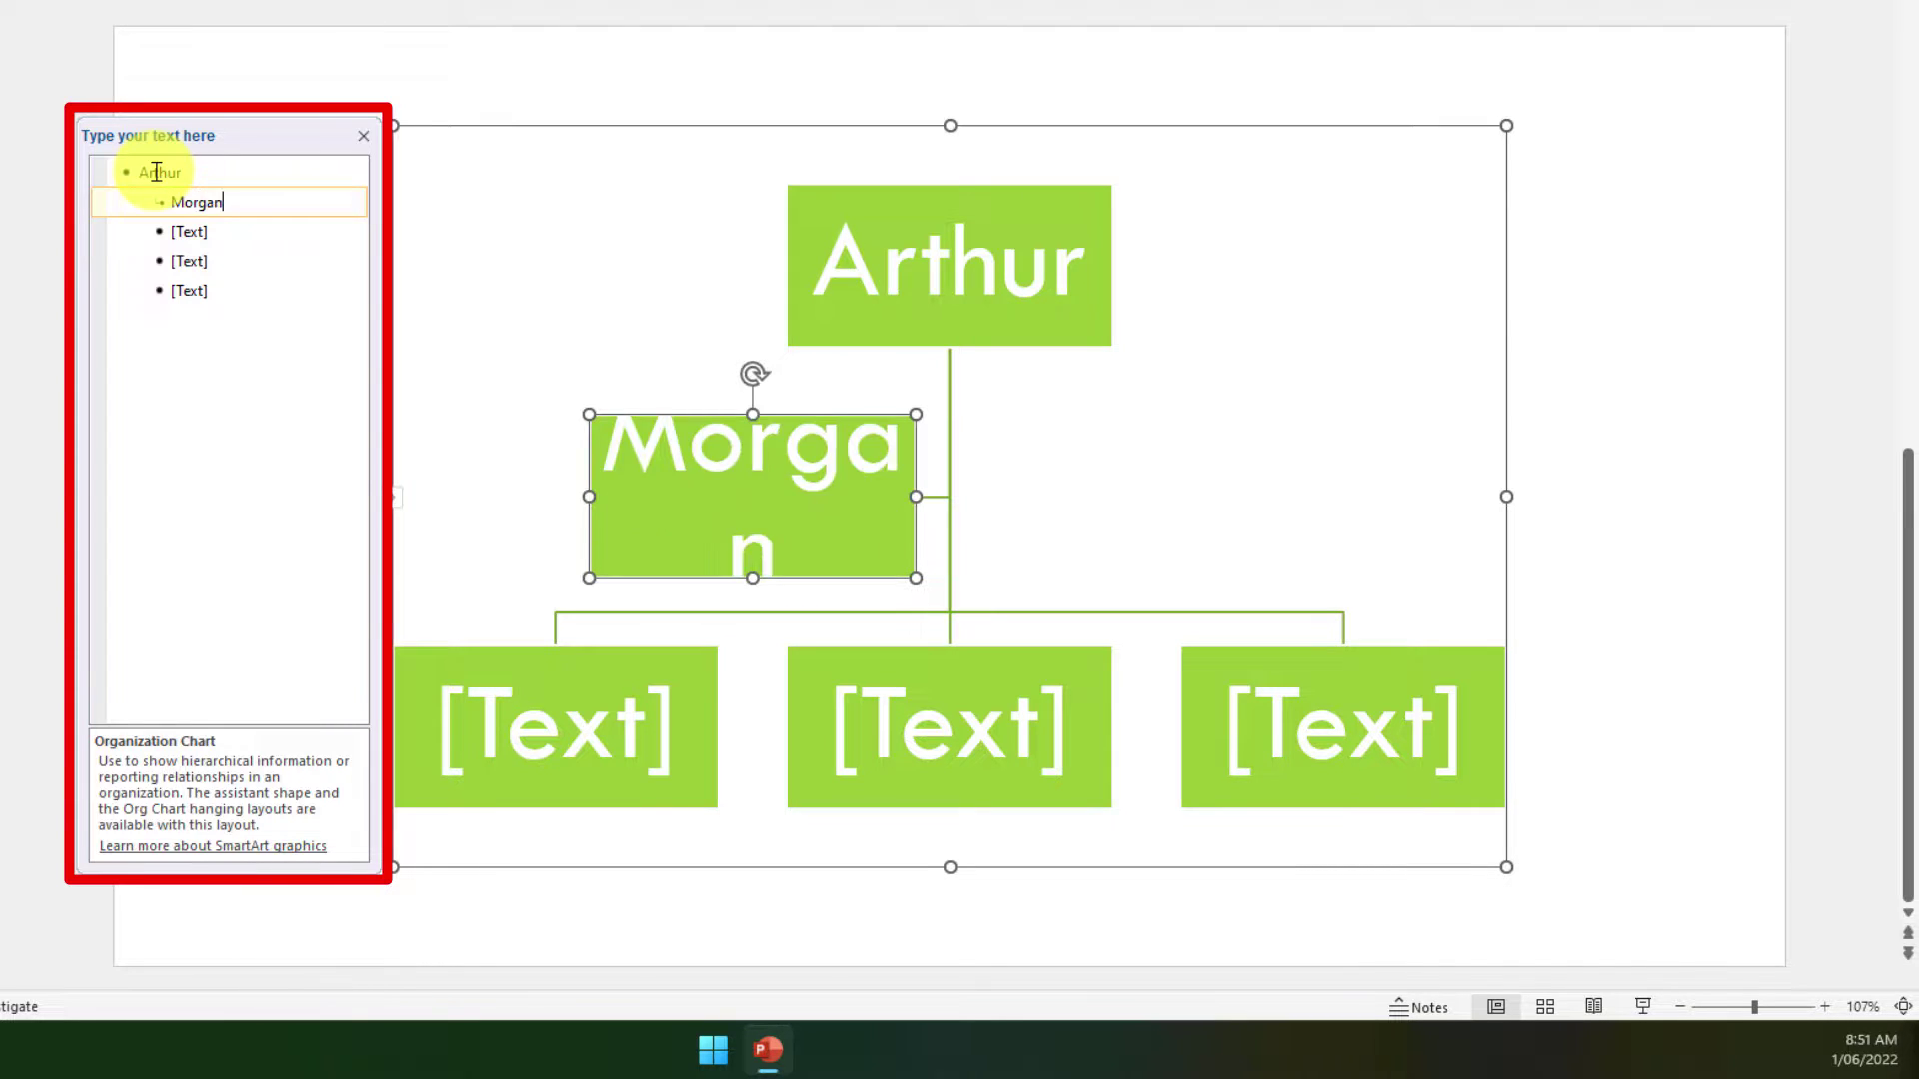
{"action": "key", "text": "Down"}
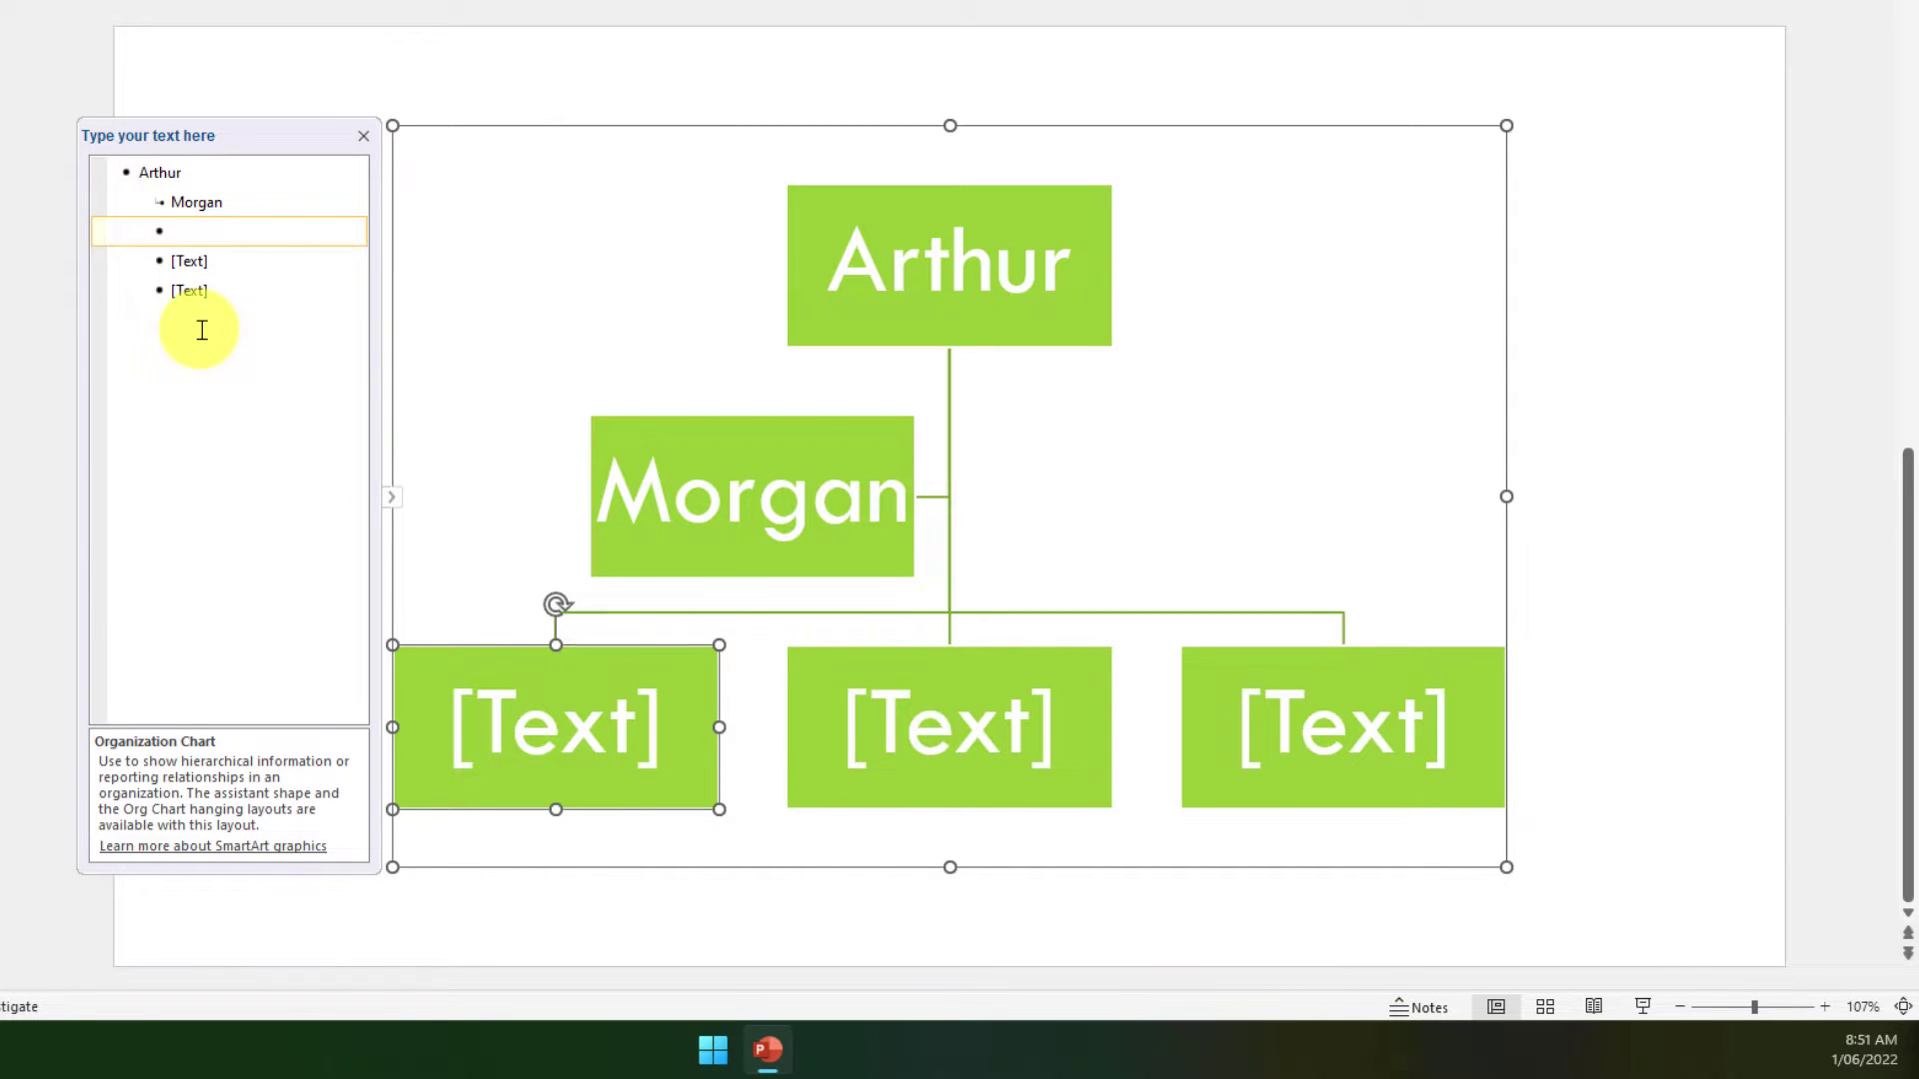
{"action": "key", "text": "ctrl+a"}
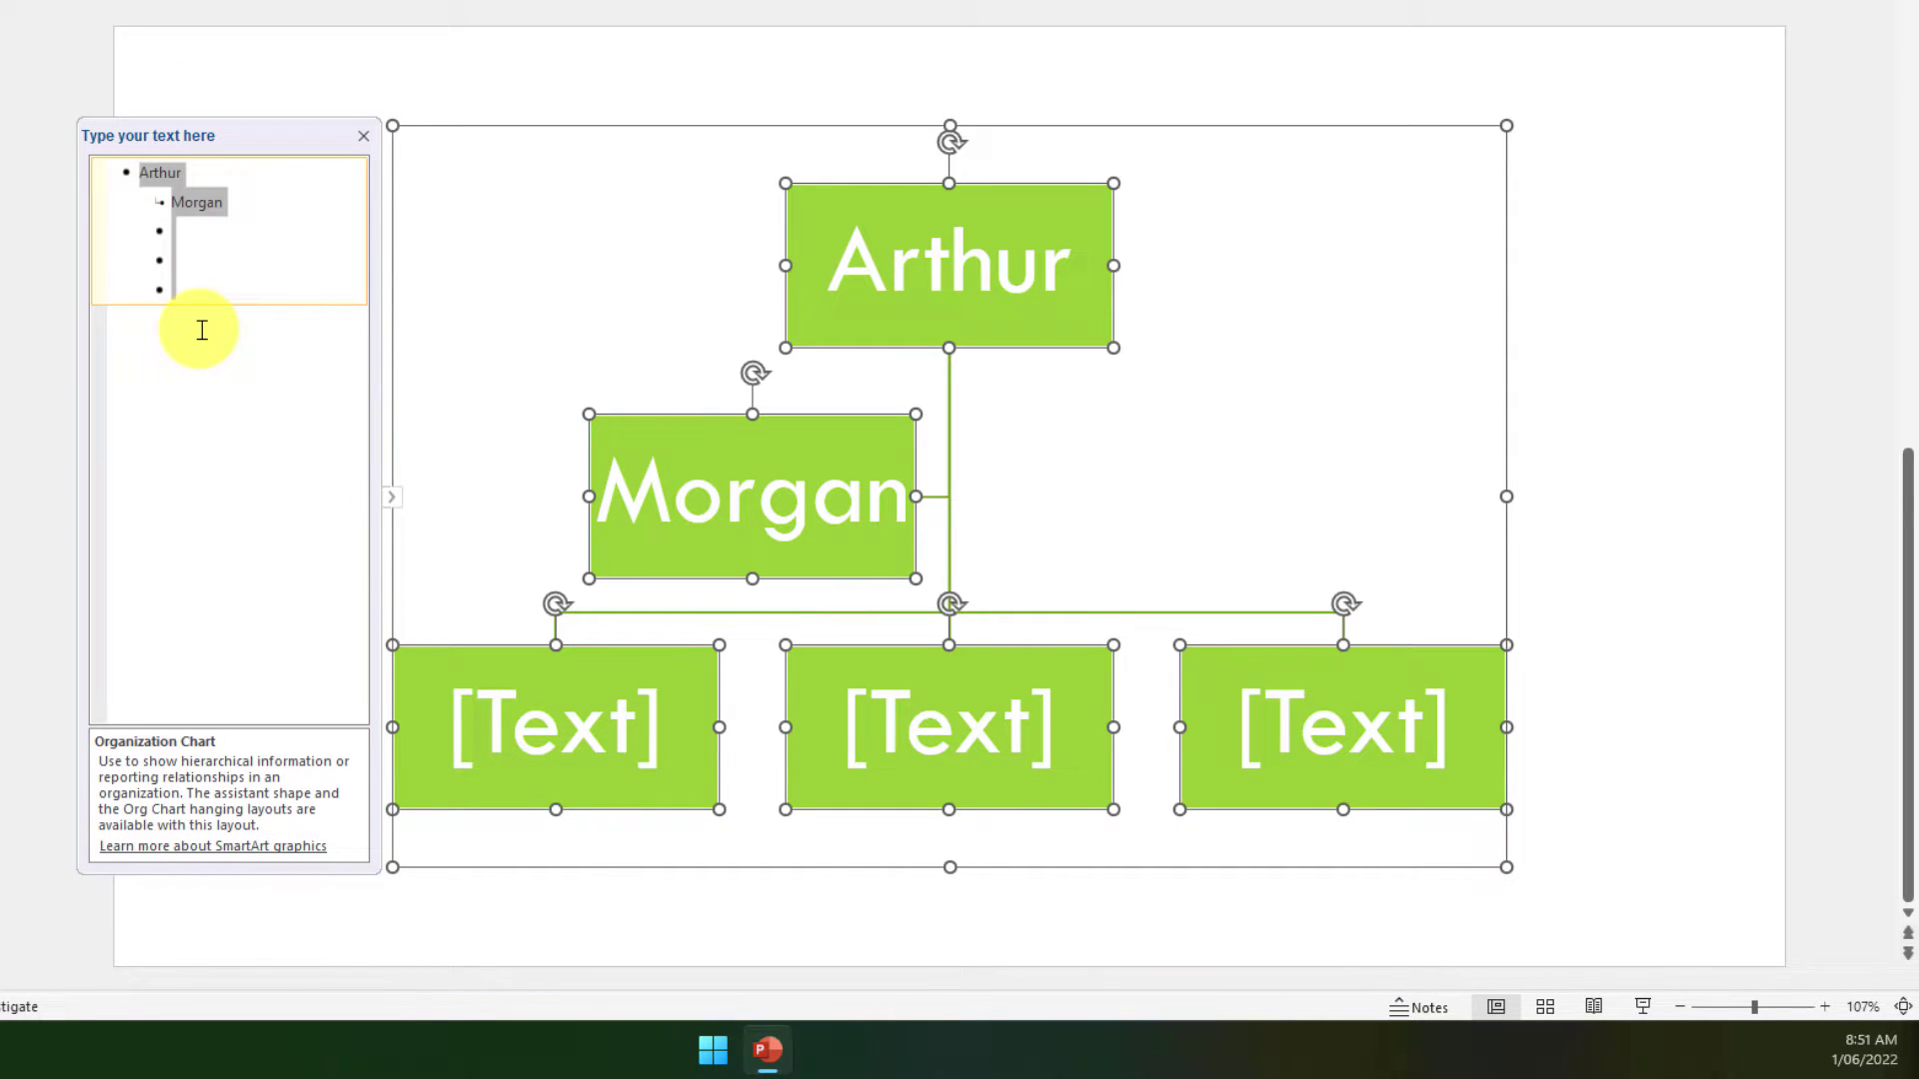
{"action": "key", "text": "ctrl+v"}
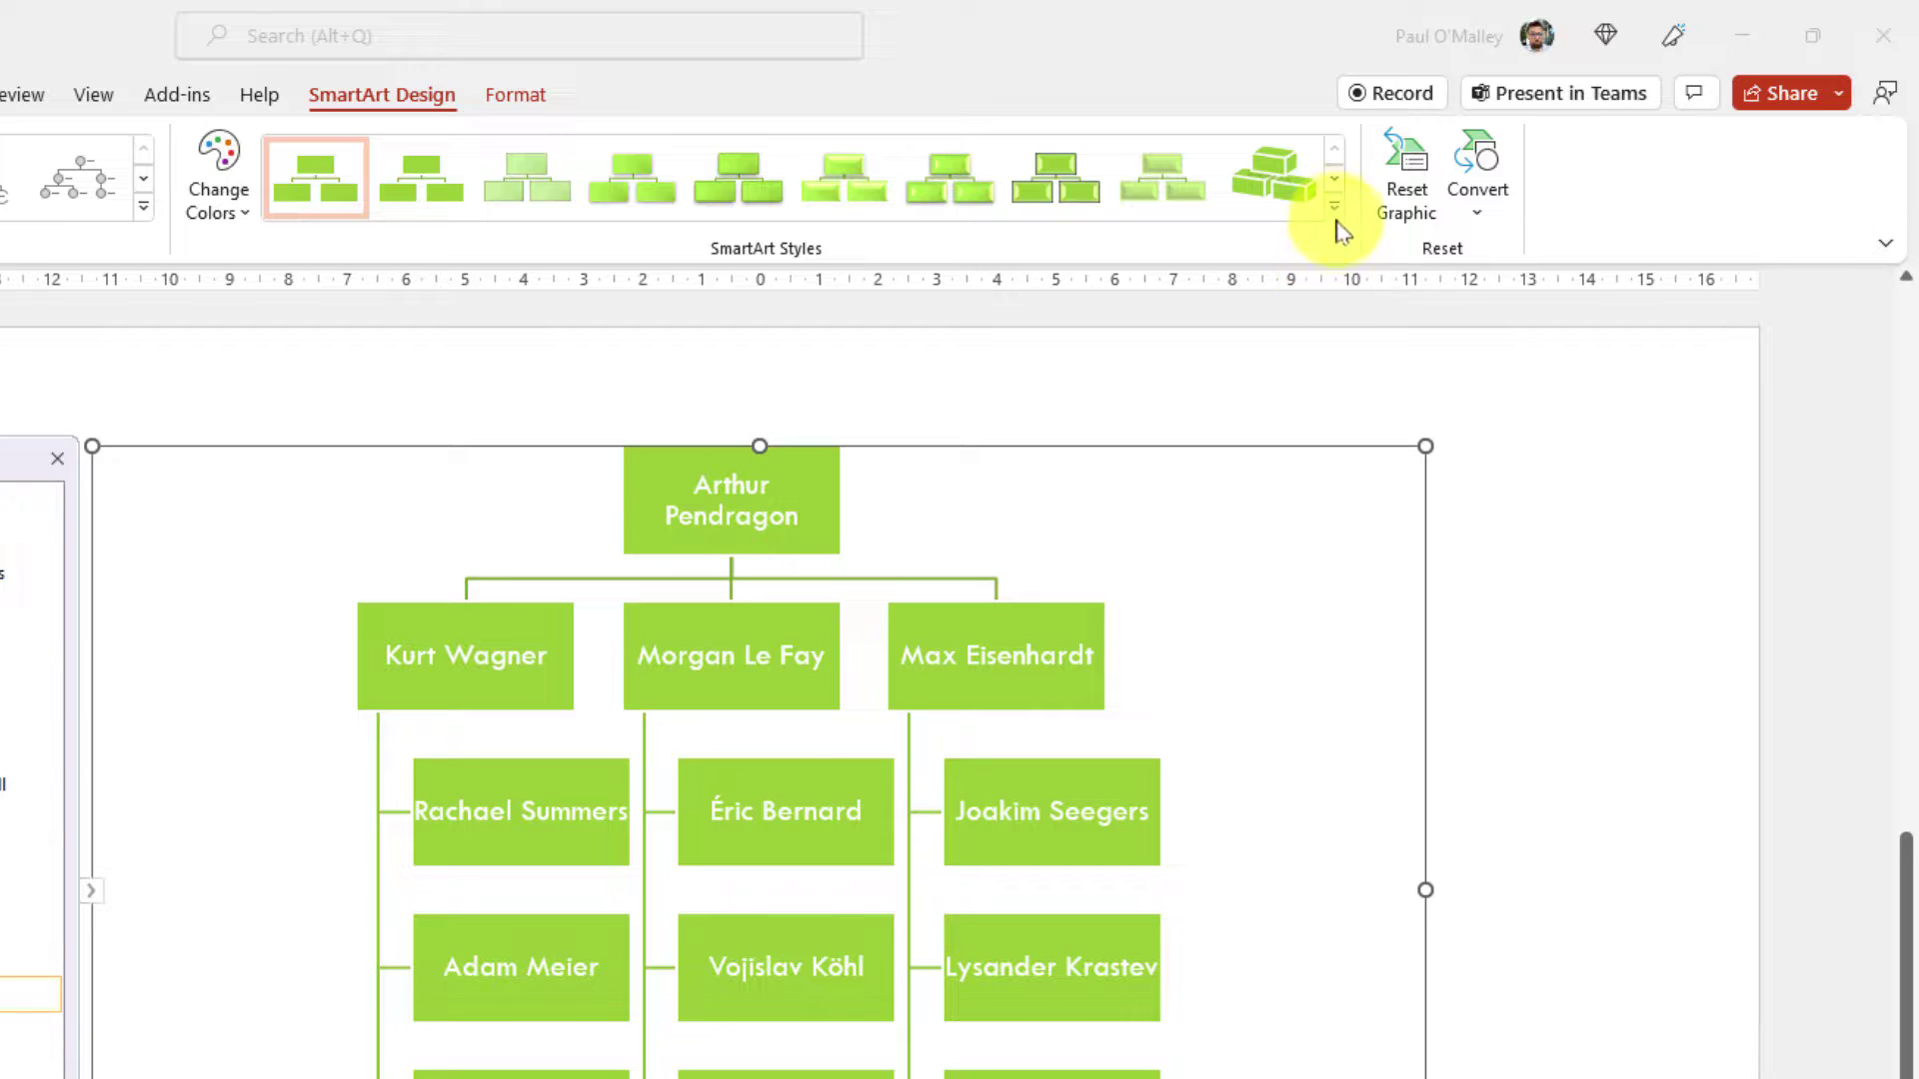
Step: Apply the Subtle Effect SmartArt style and the Colorful Range – Accent Colors 5 to 6 scheme
{"action": "left_click", "coordinate": [1335, 206]}
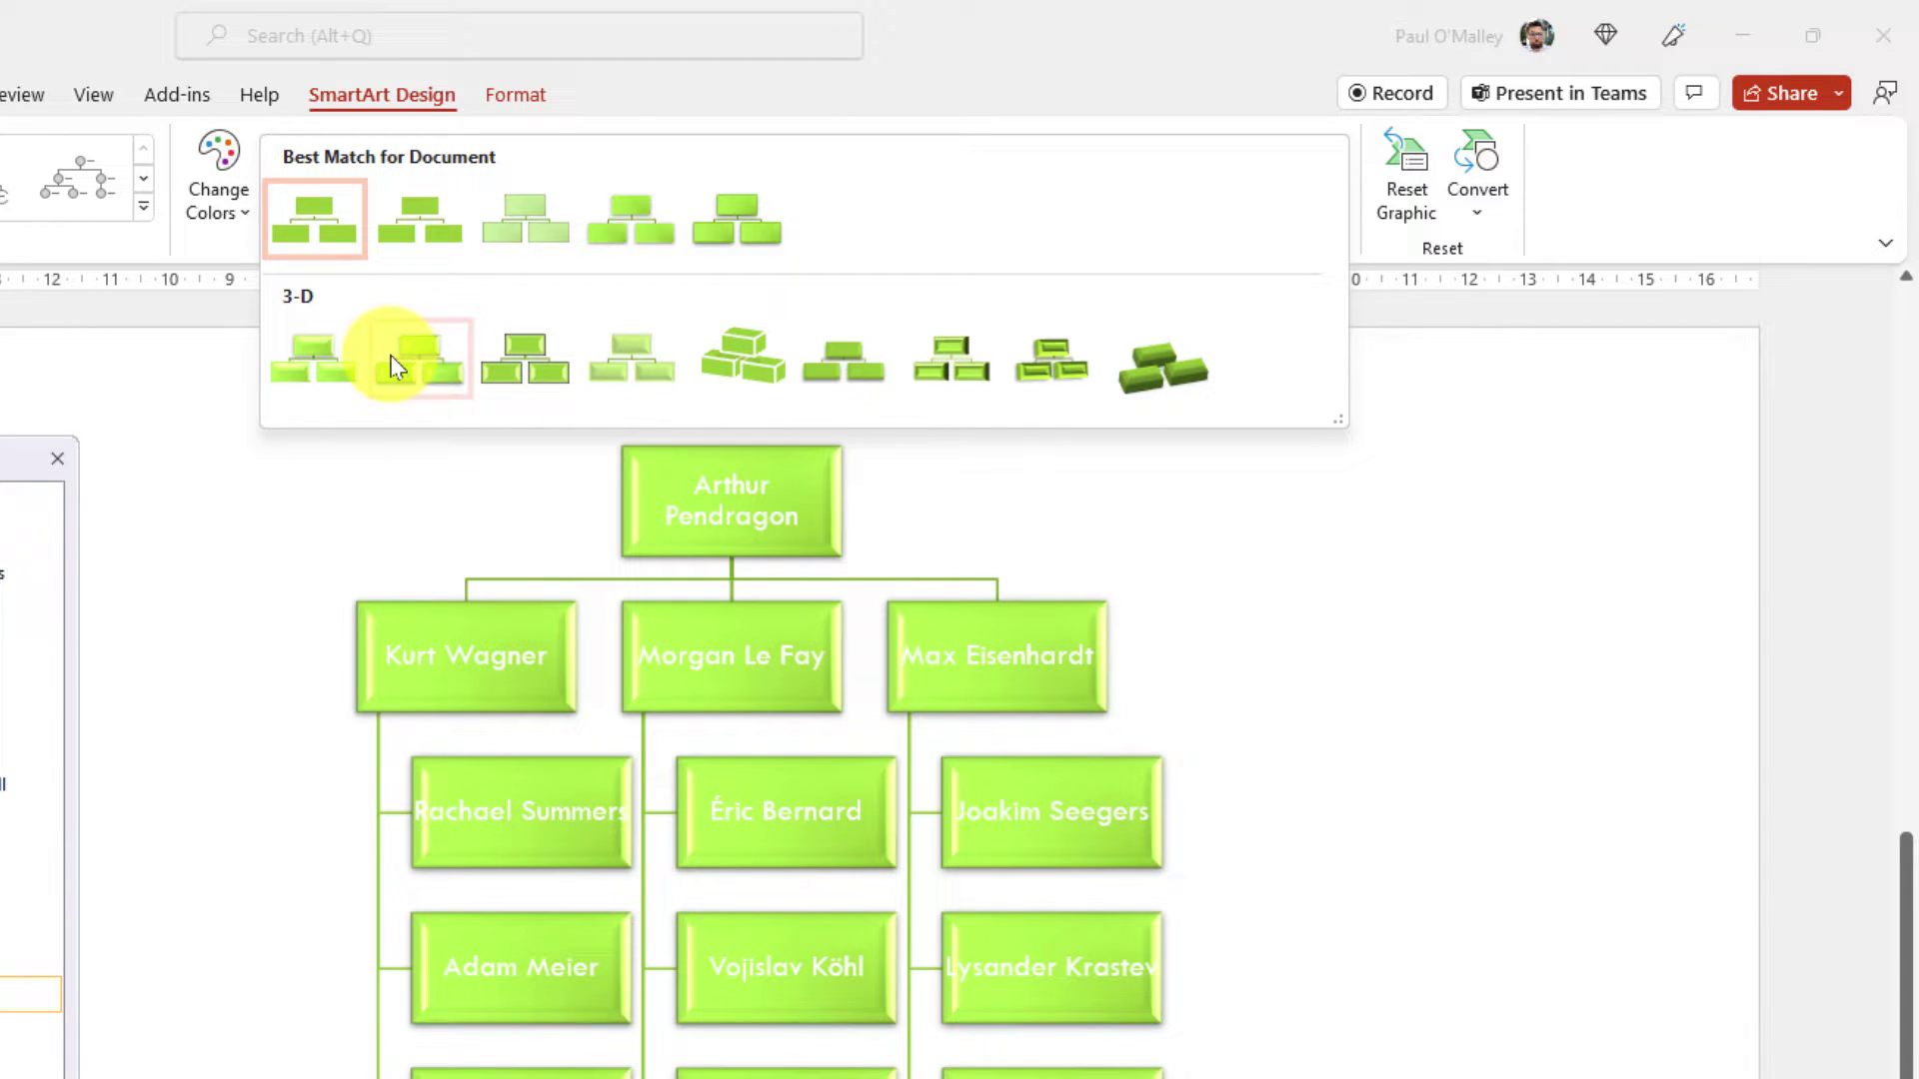
{"action": "left_click", "coordinate": [540, 230]}
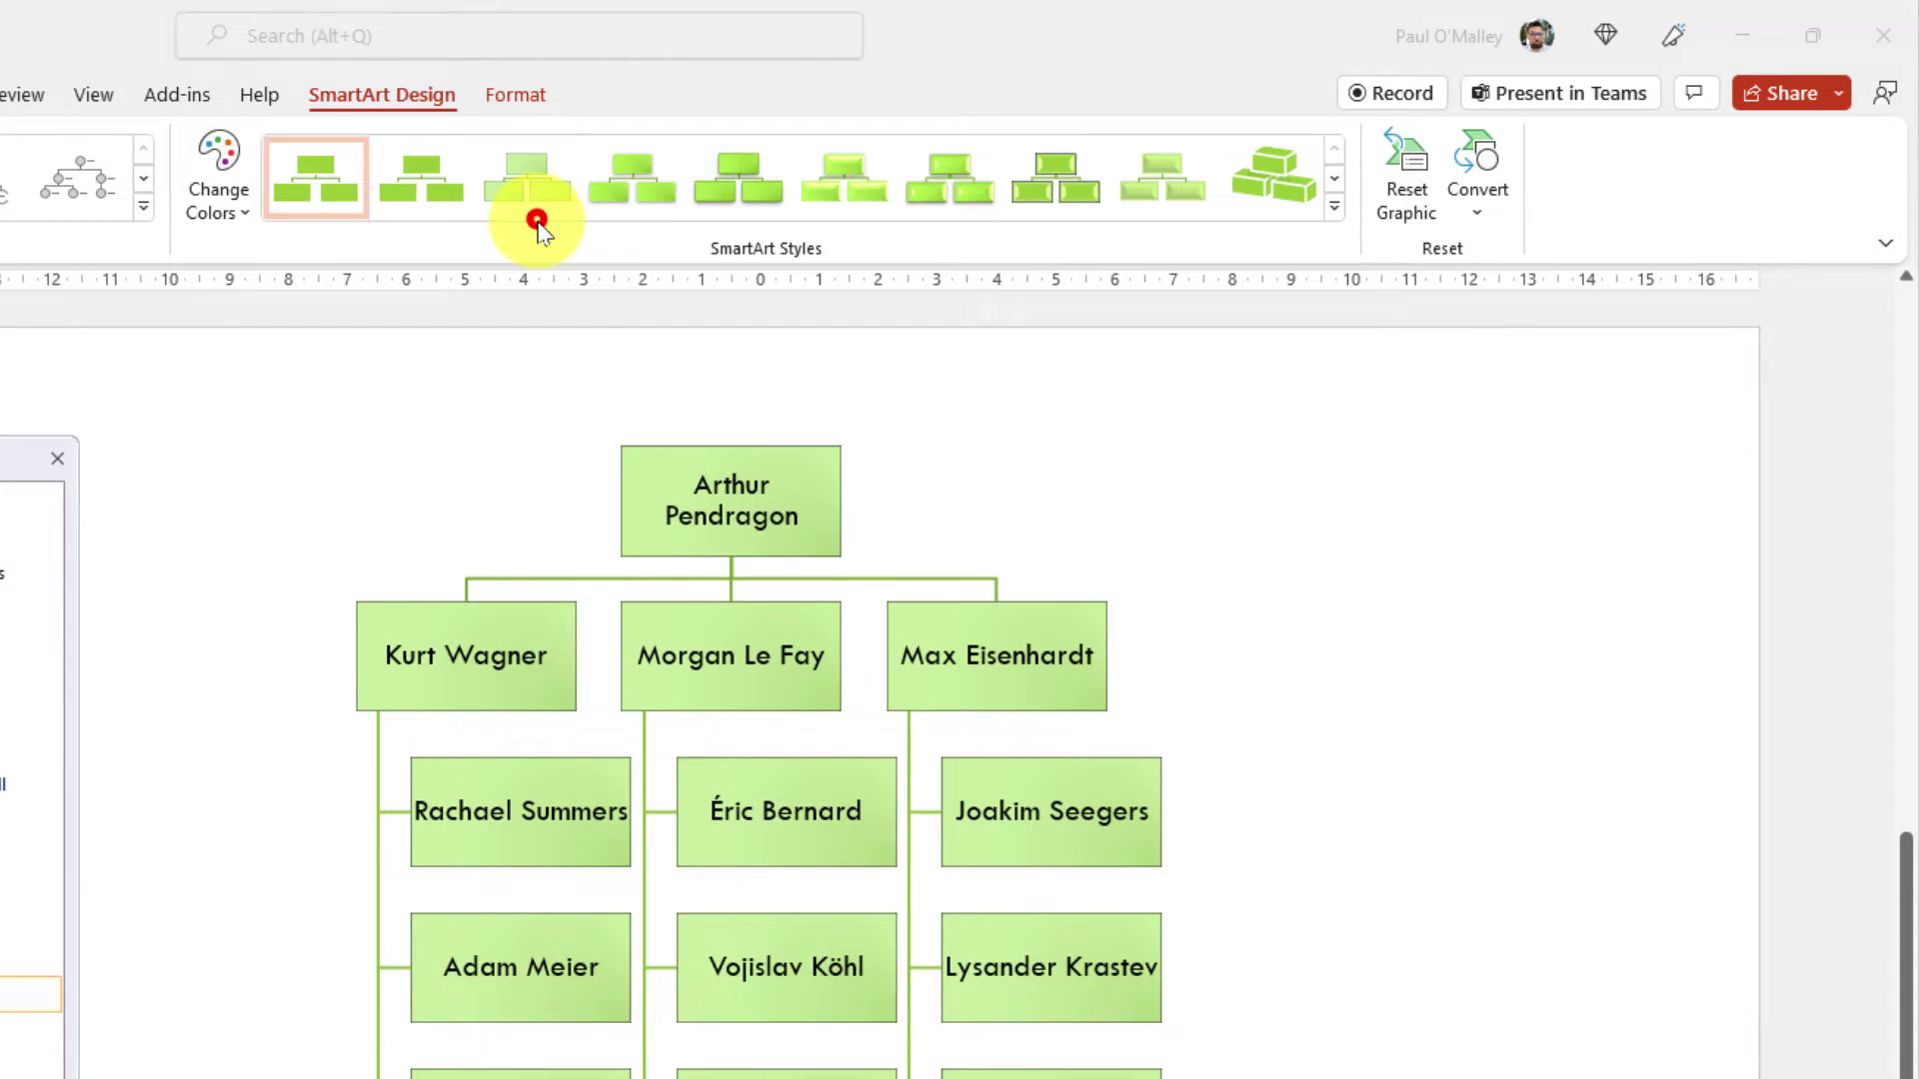
{"action": "left_click", "coordinate": [228, 212]}
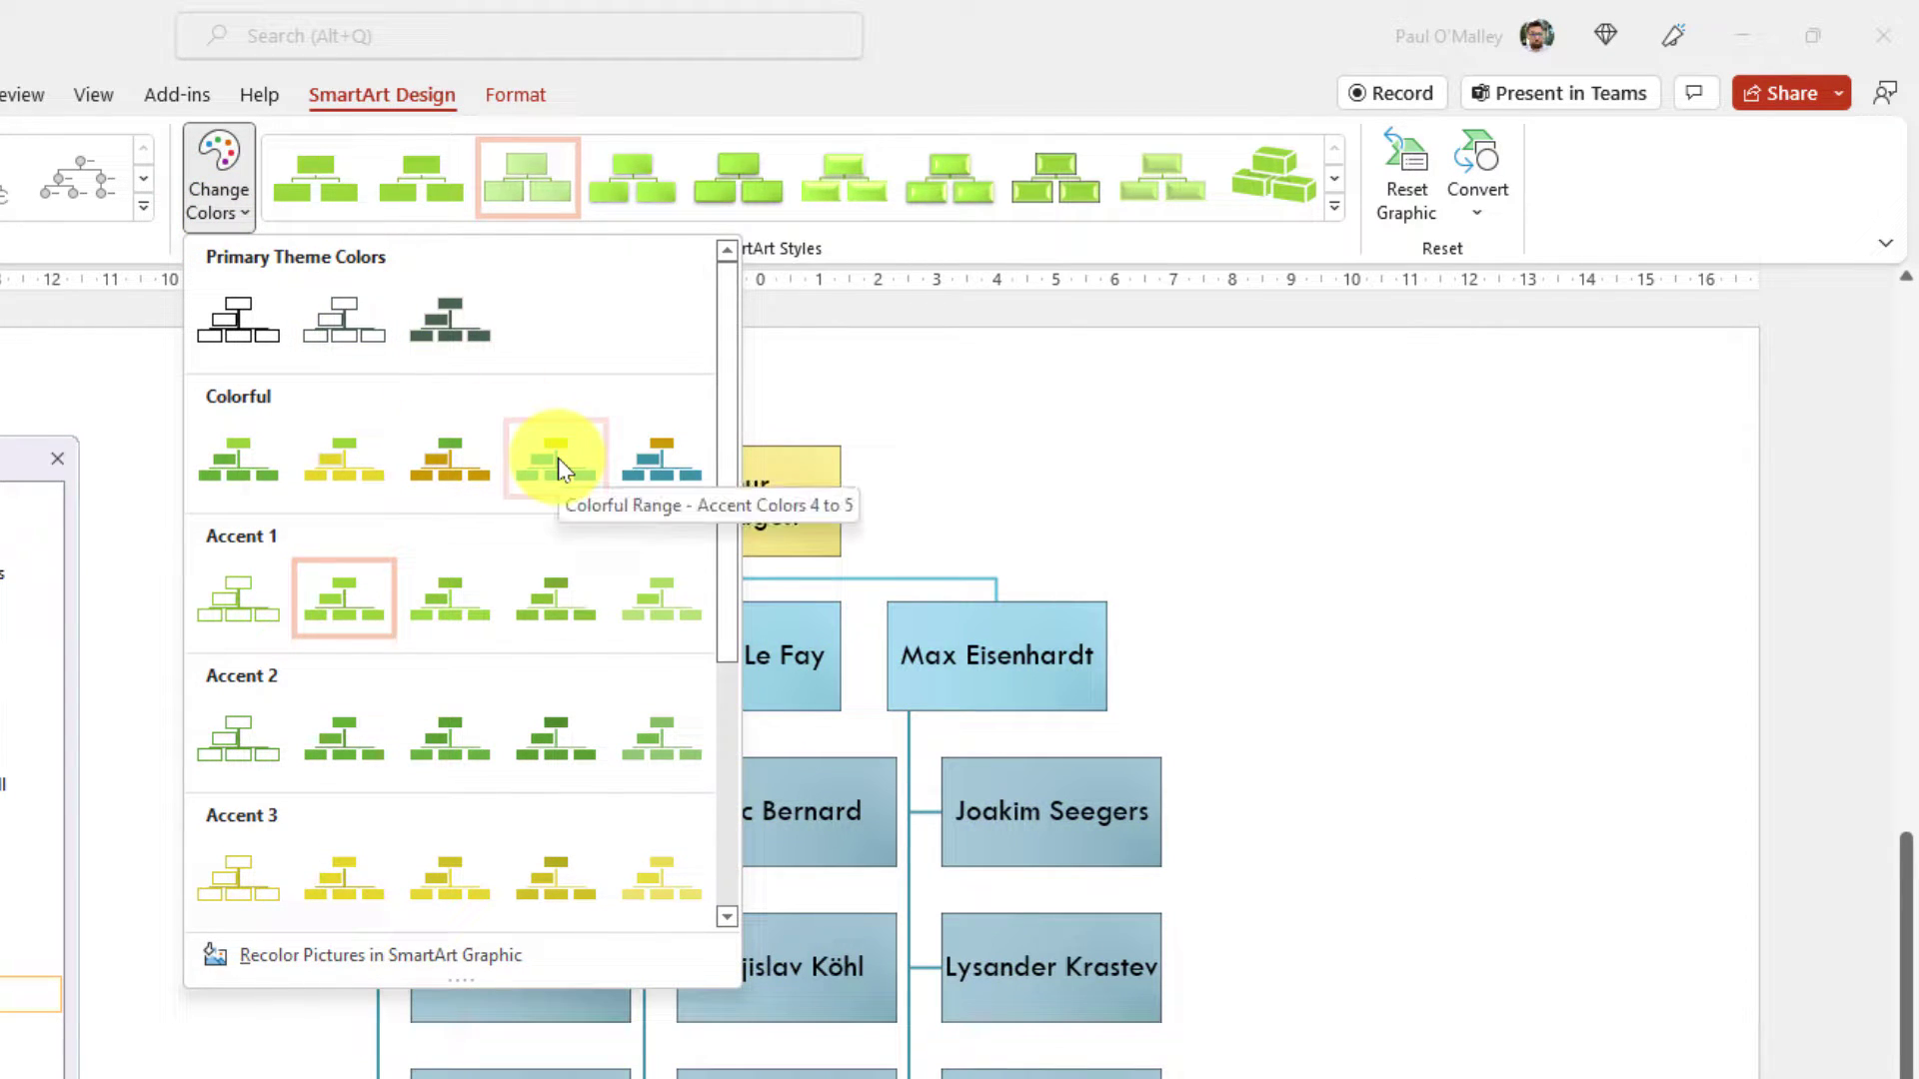
{"action": "left_click", "coordinate": [668, 462]}
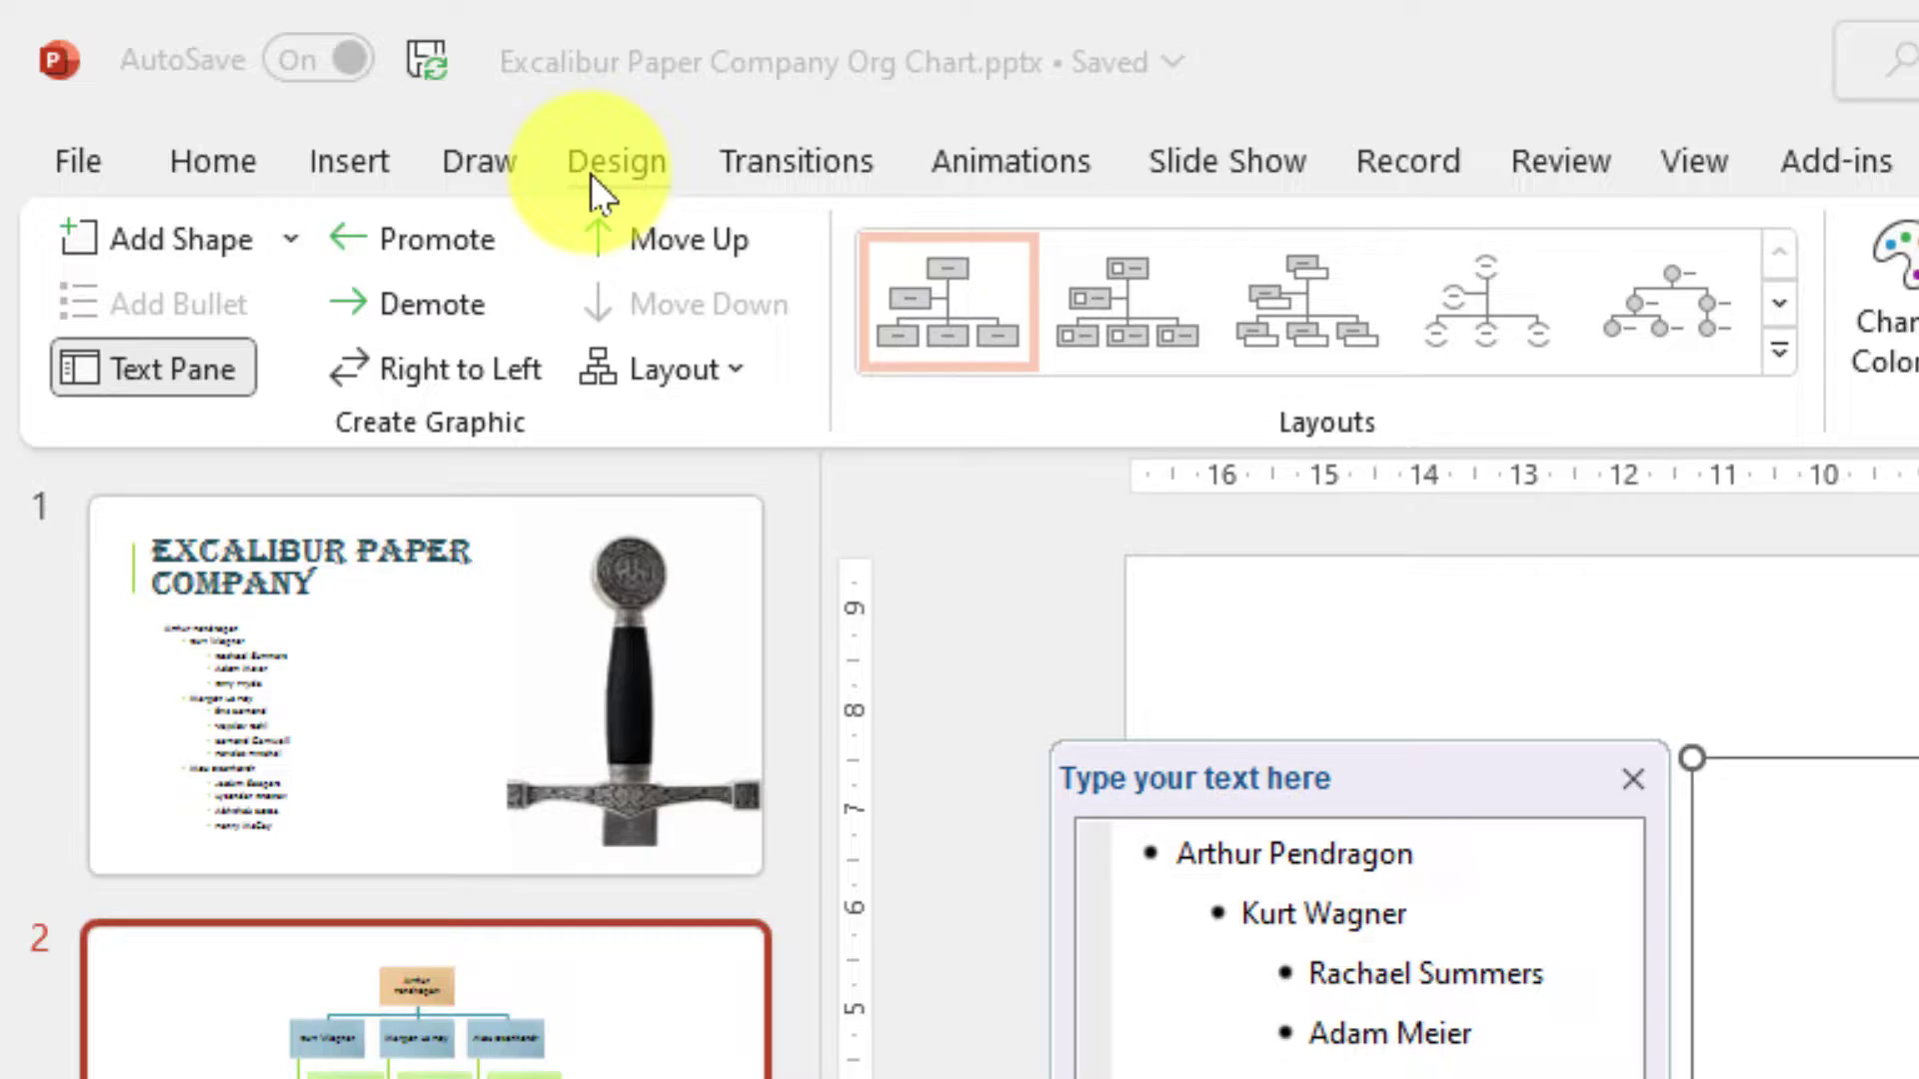
Step: Preview Design color variants Office 2007-2010, Grayscale, Blue Warm and Blue II on the chart
{"action": "left_click", "coordinate": [237, 68]}
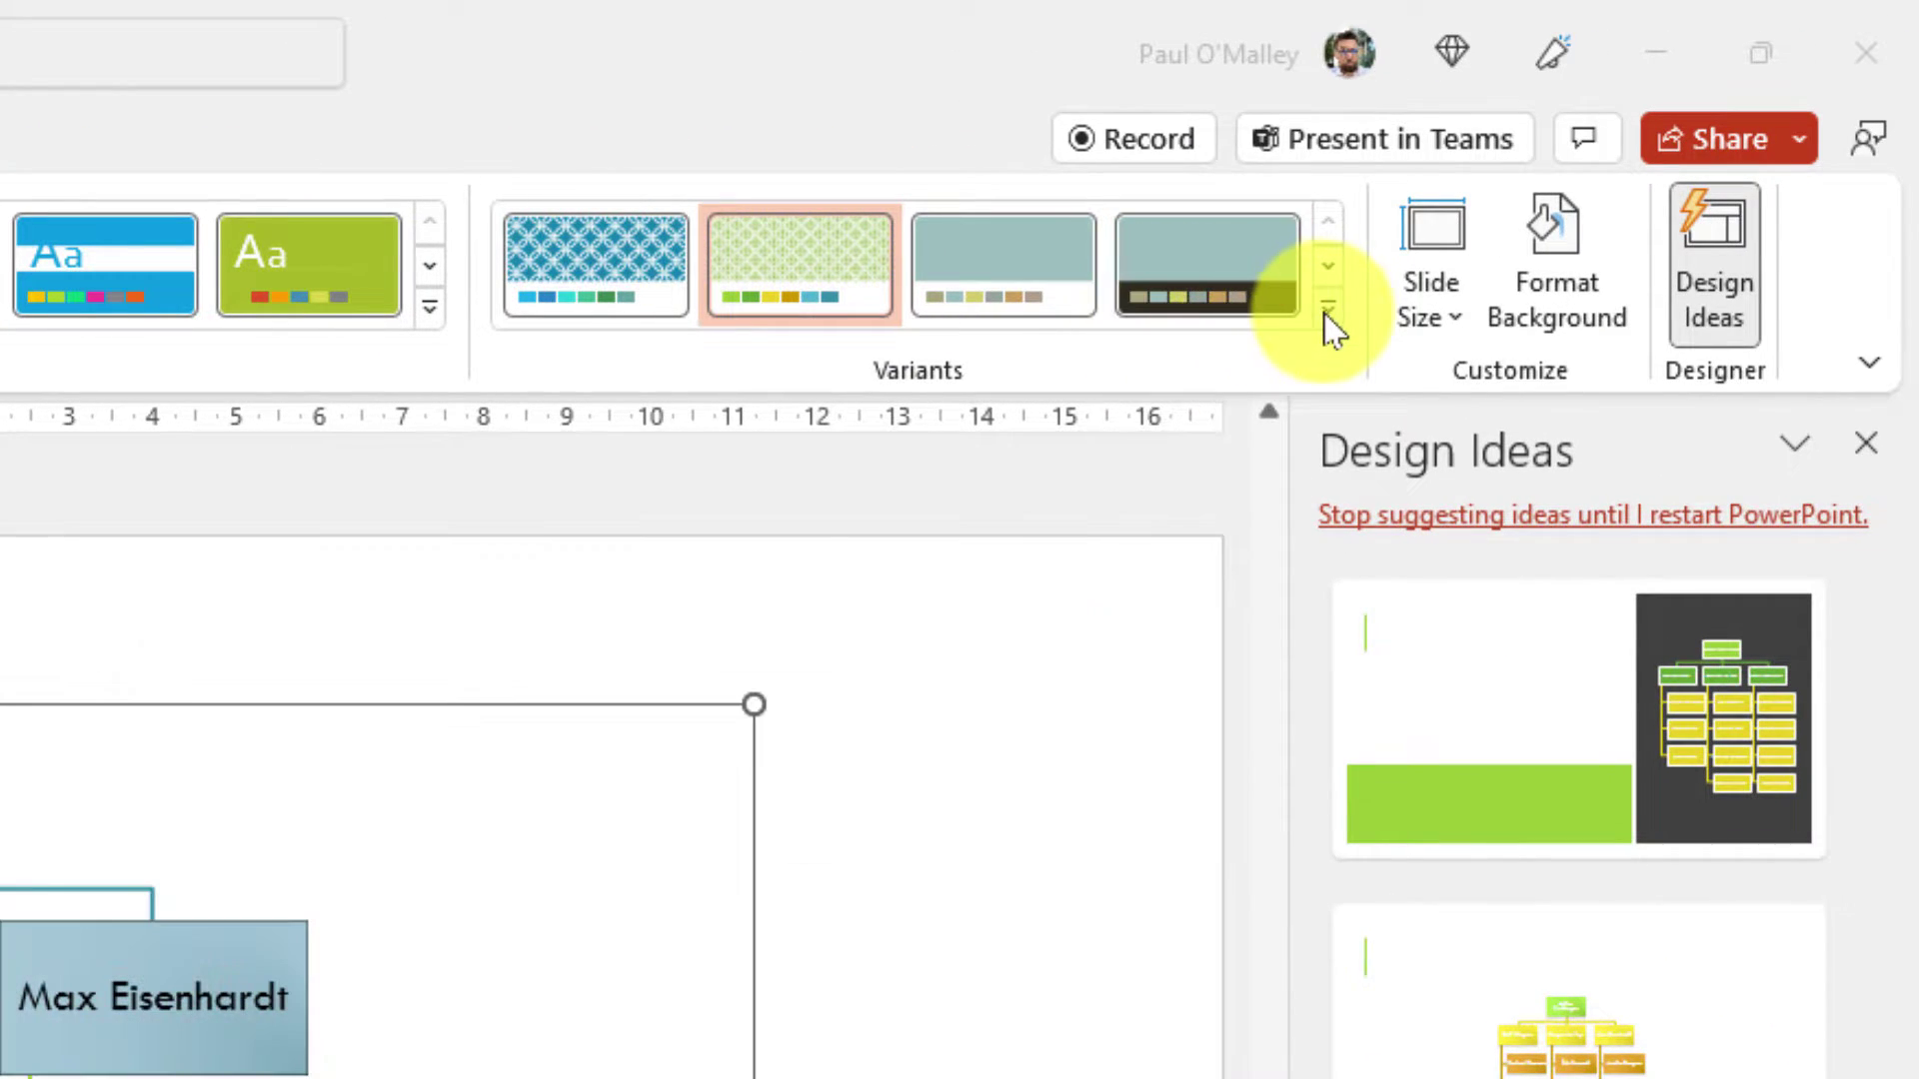
{"action": "left_click", "coordinate": [1328, 307]}
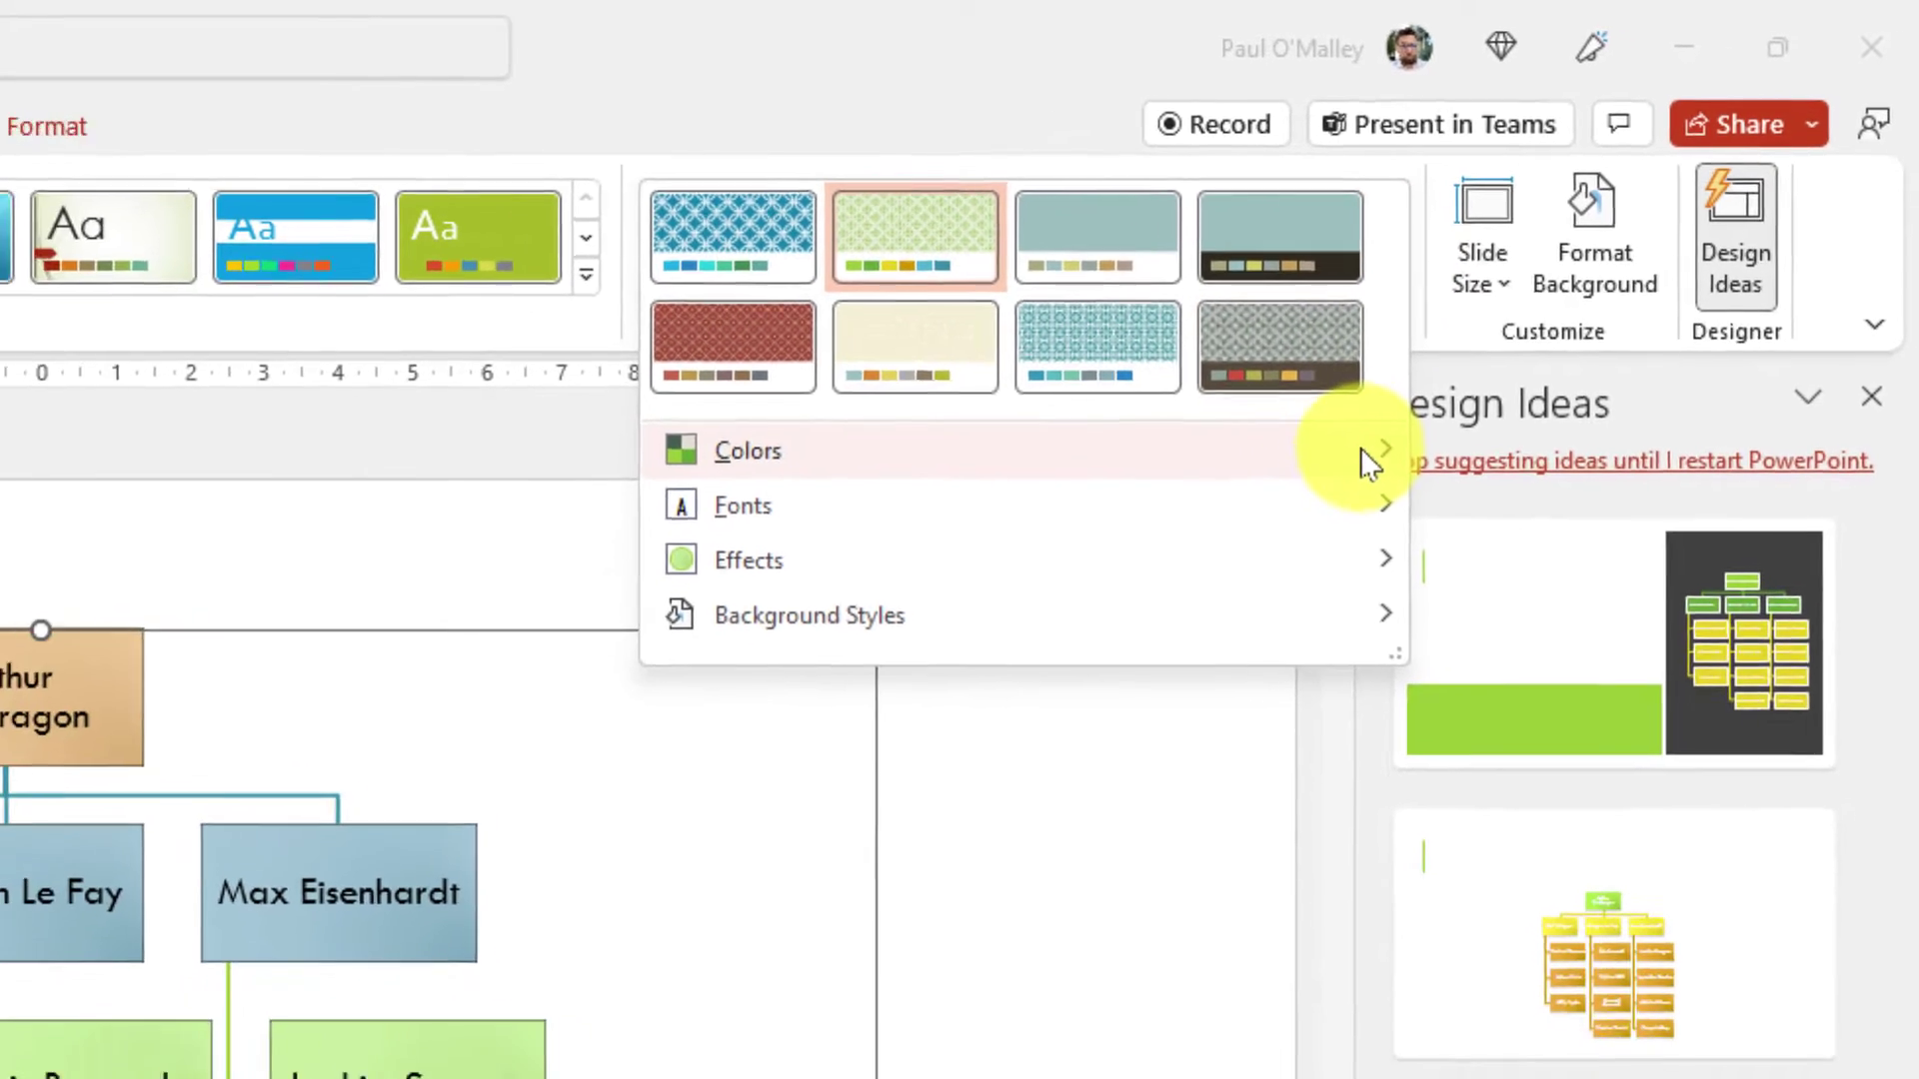
{"action": "mouse_move", "coordinate": [1309, 504]}
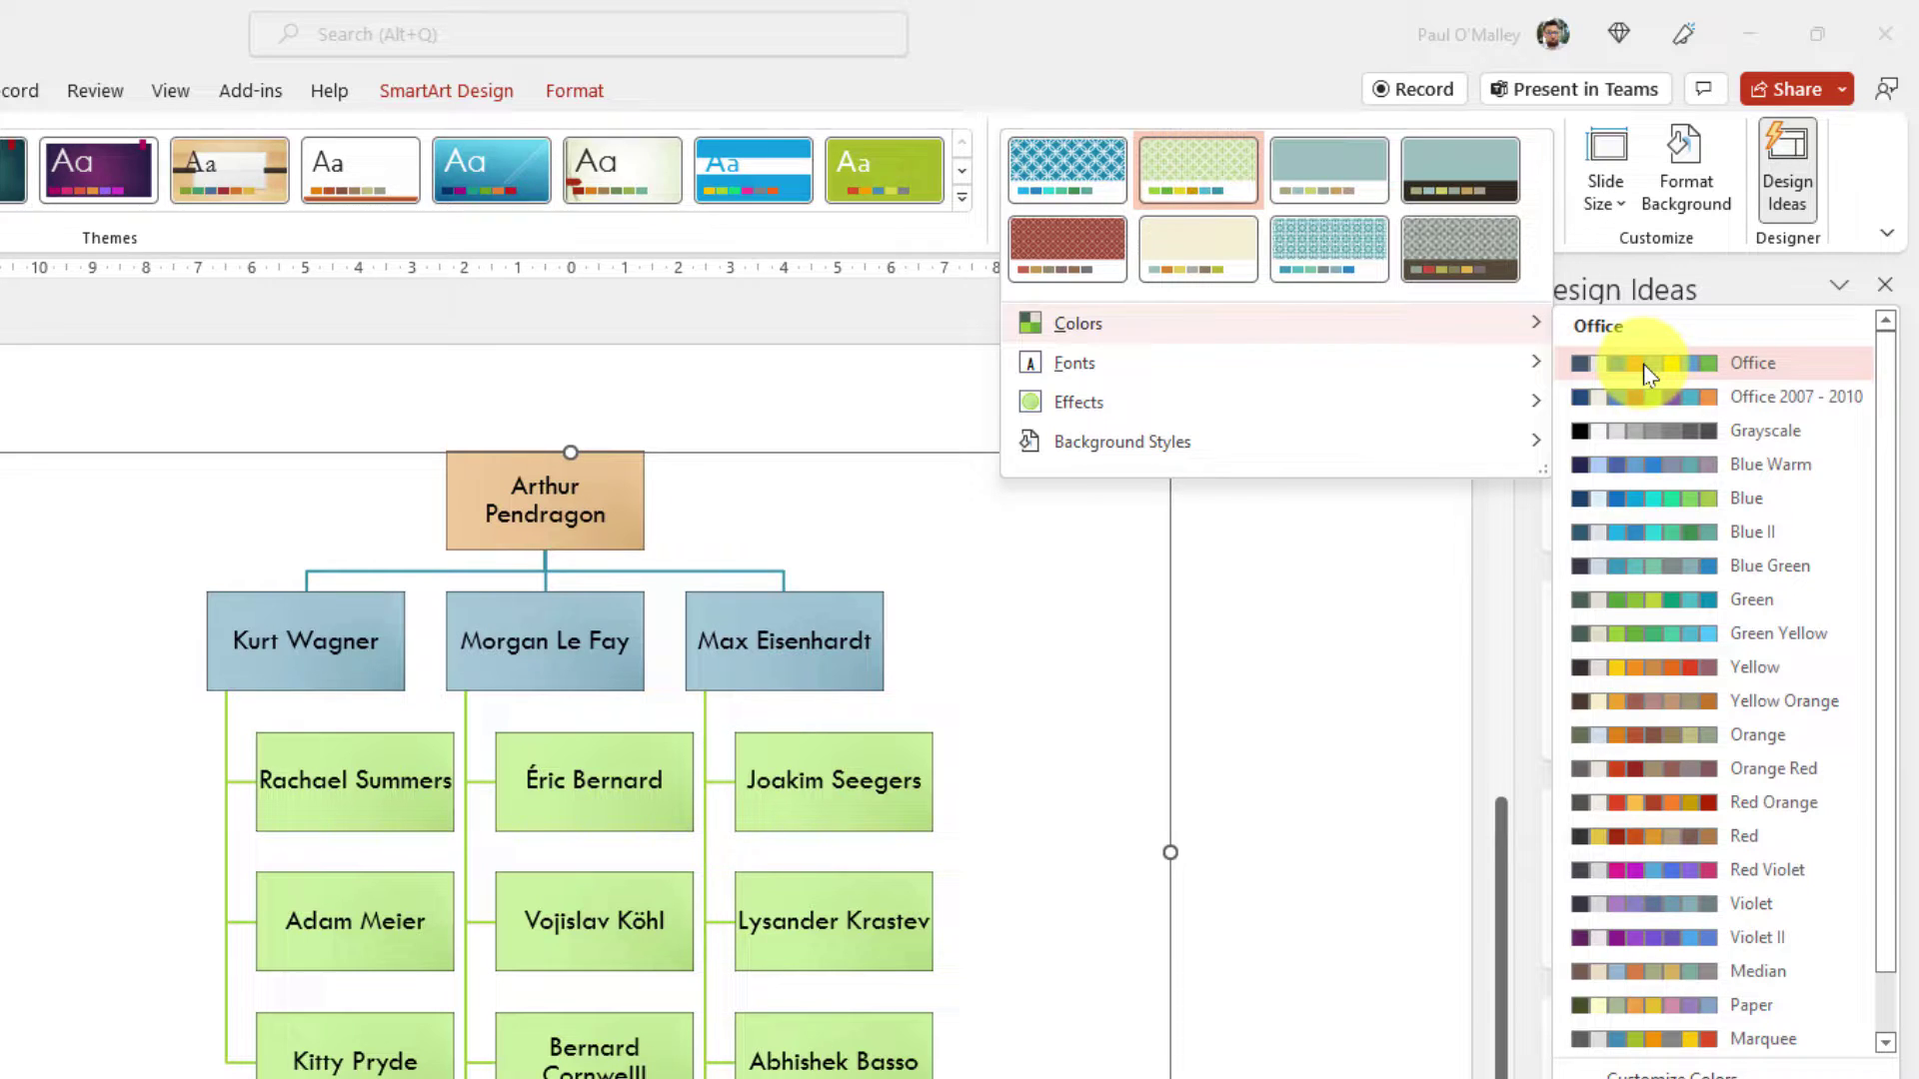
{"action": "key", "text": "Down"}
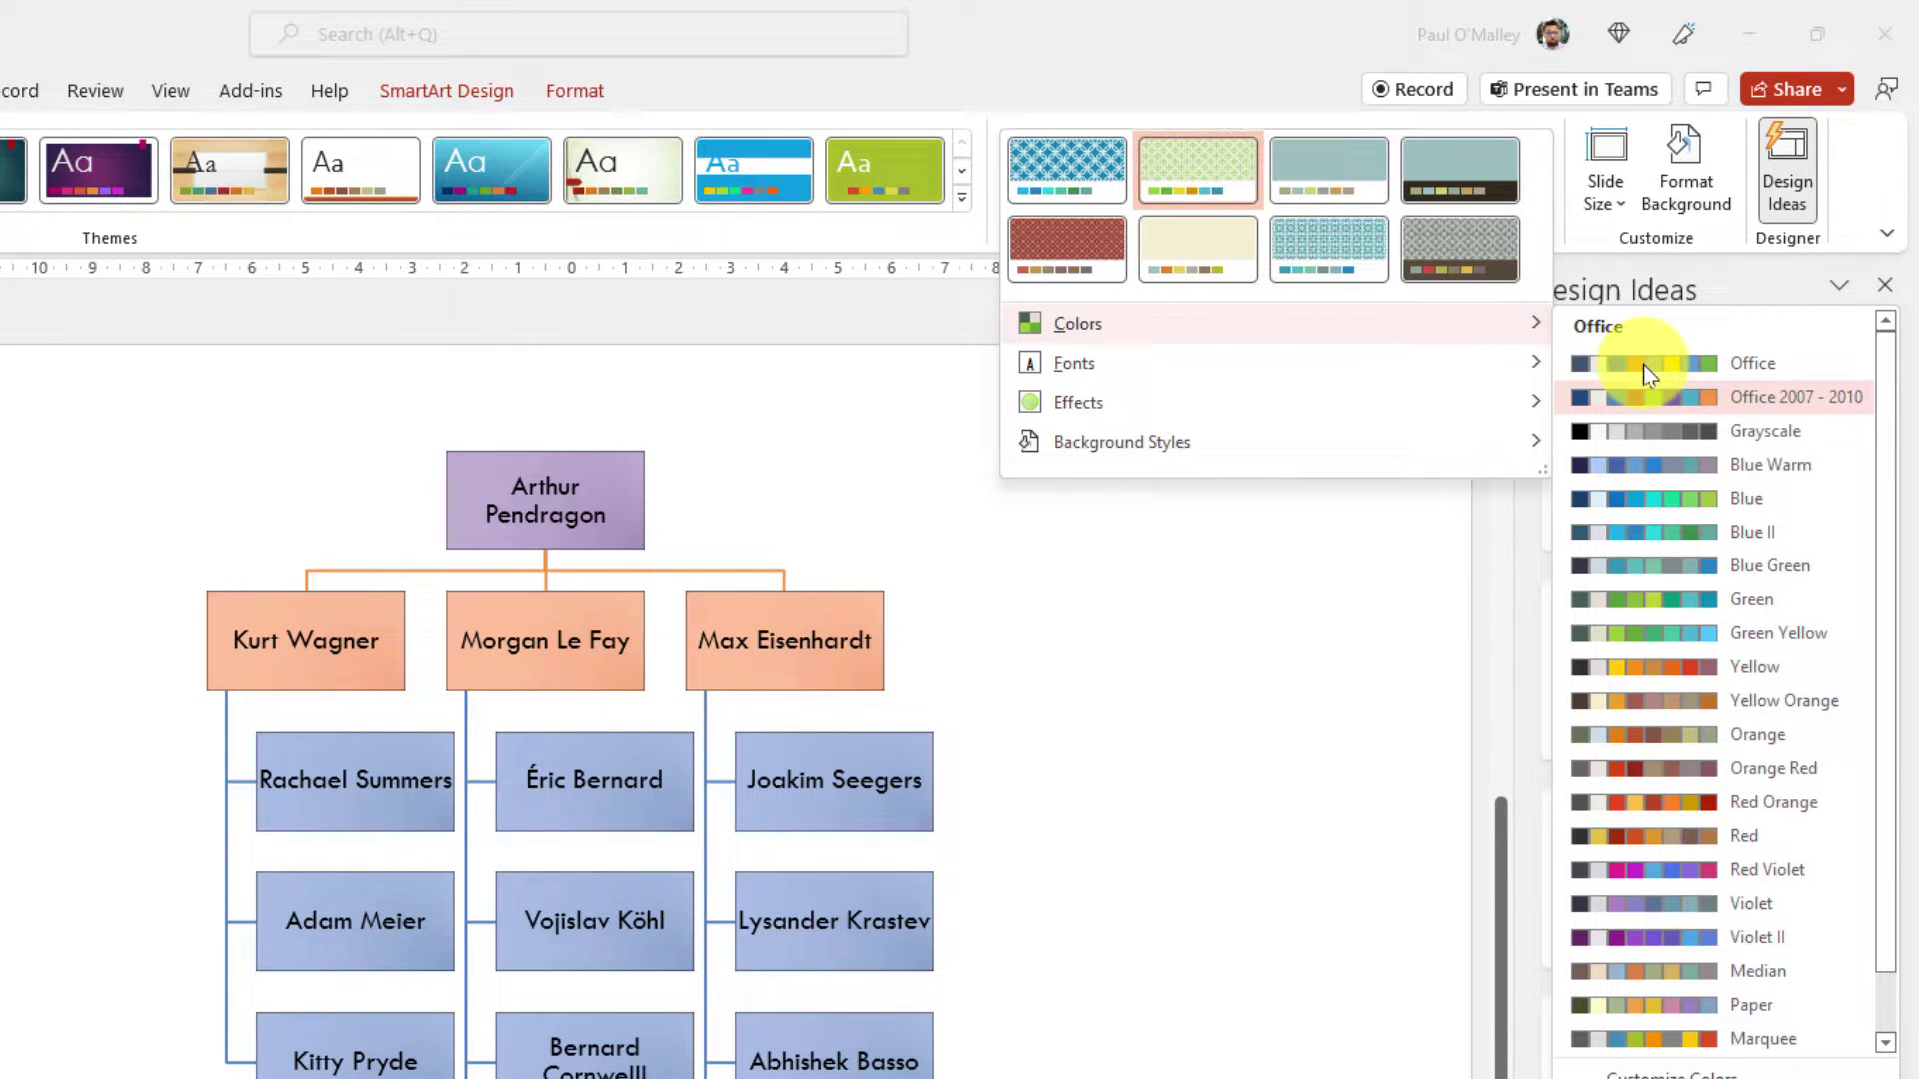
{"action": "key", "text": "Down"}
{"action": "key", "text": "Down"}
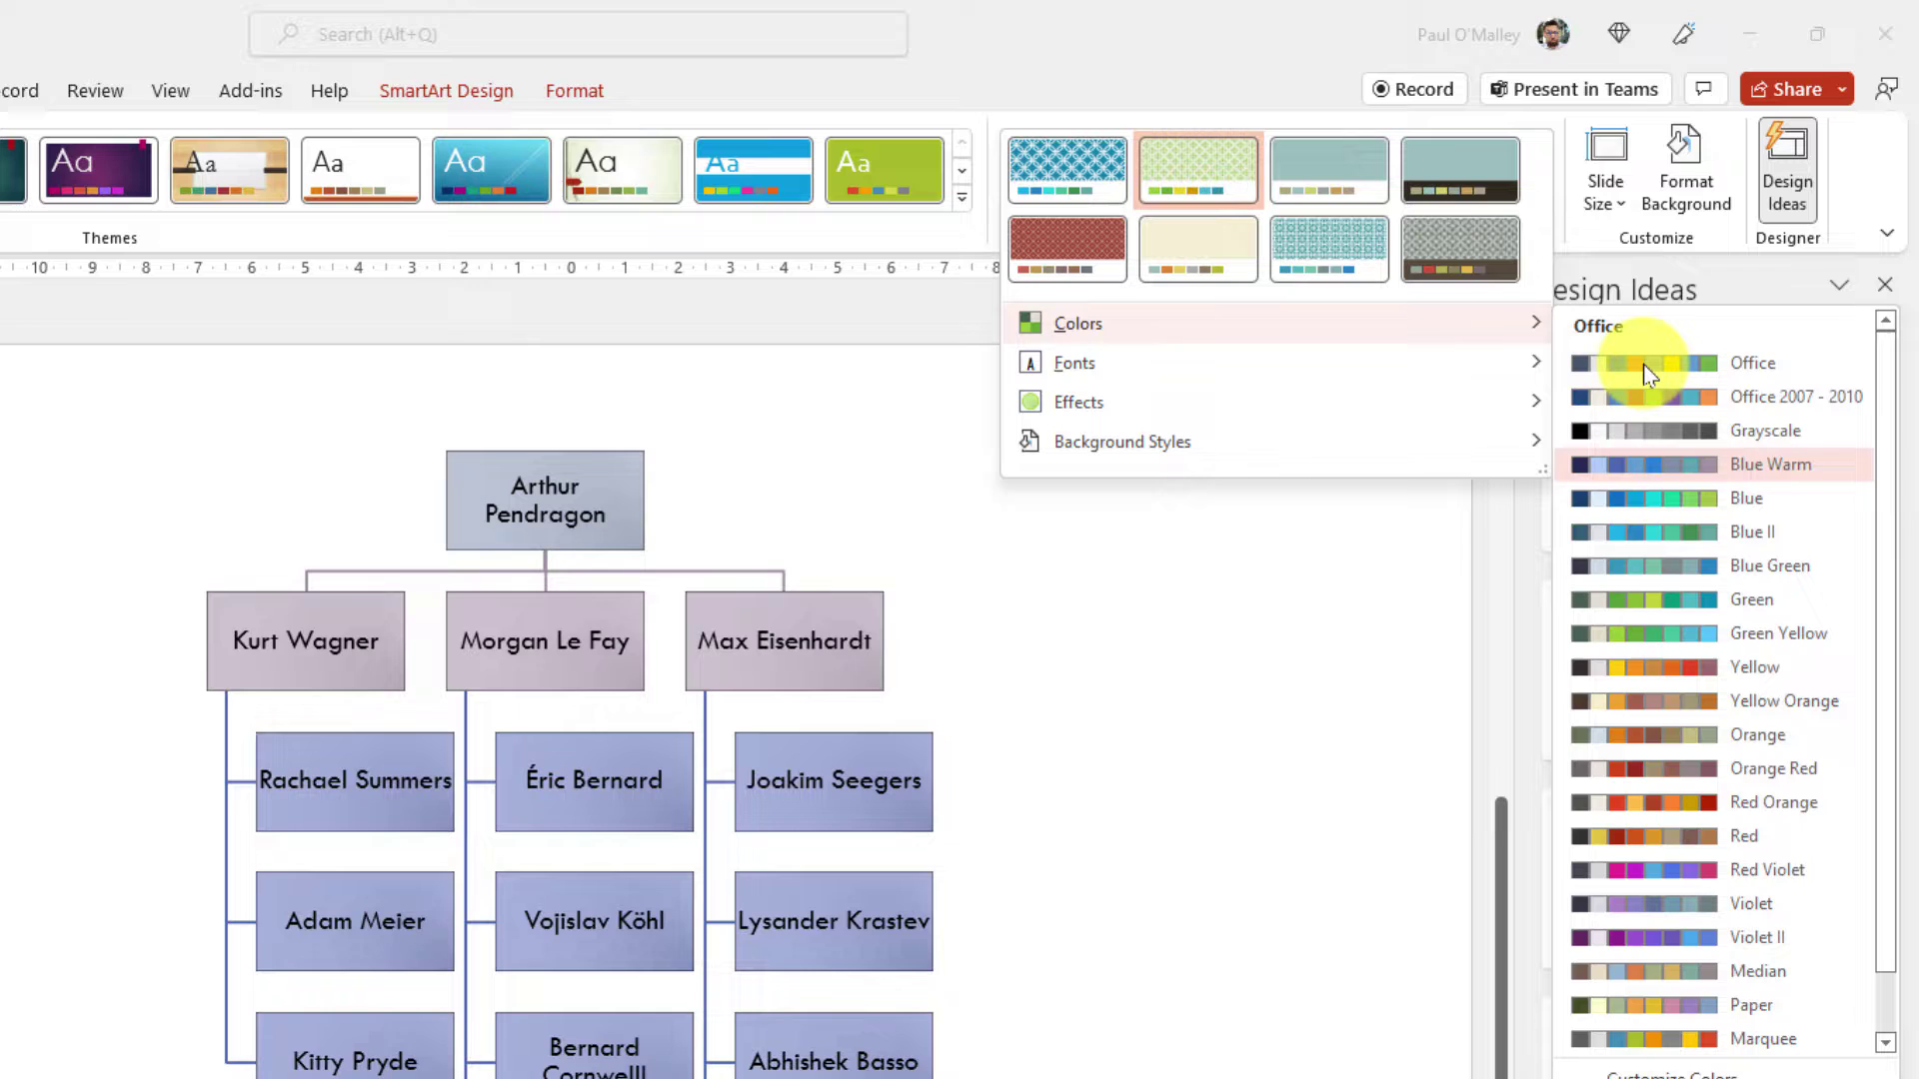
{"action": "key", "text": "Down"}
{"action": "key", "text": "Down"}
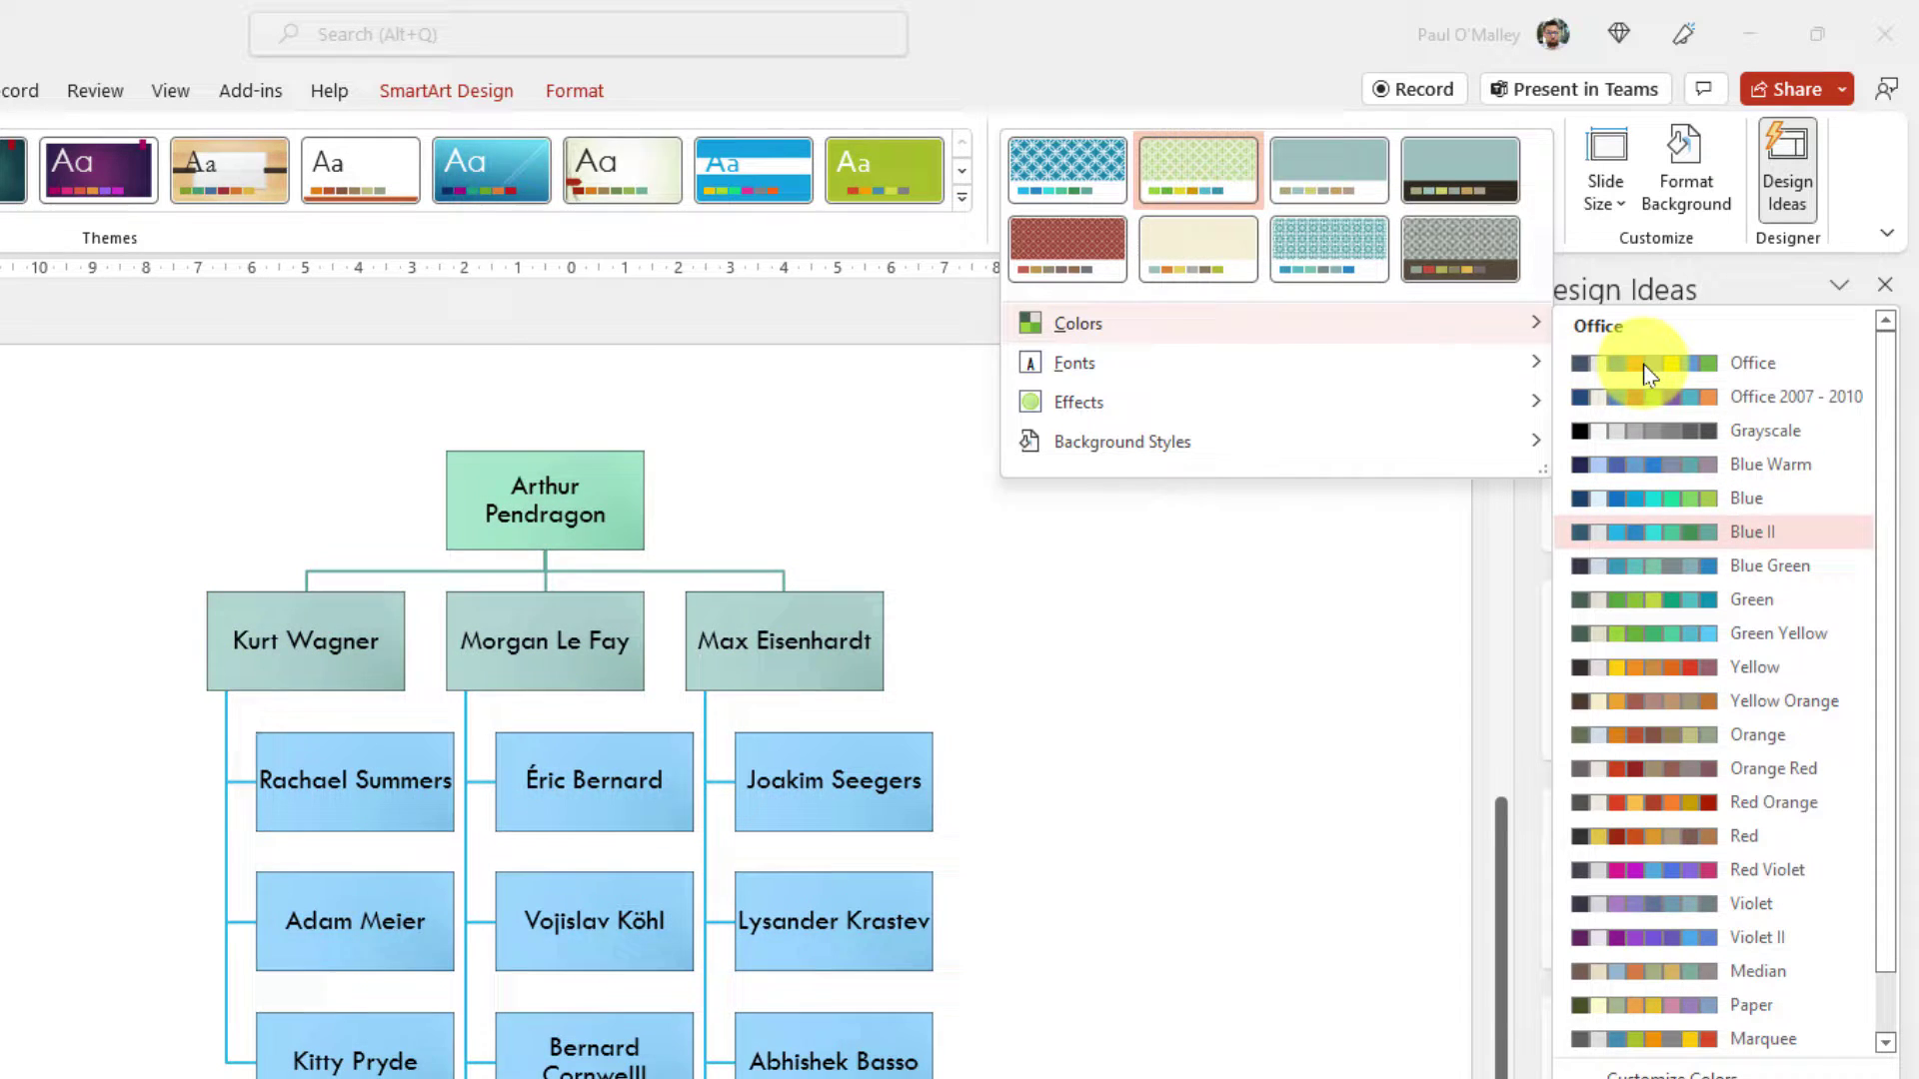
{"action": "key", "text": "Up"}
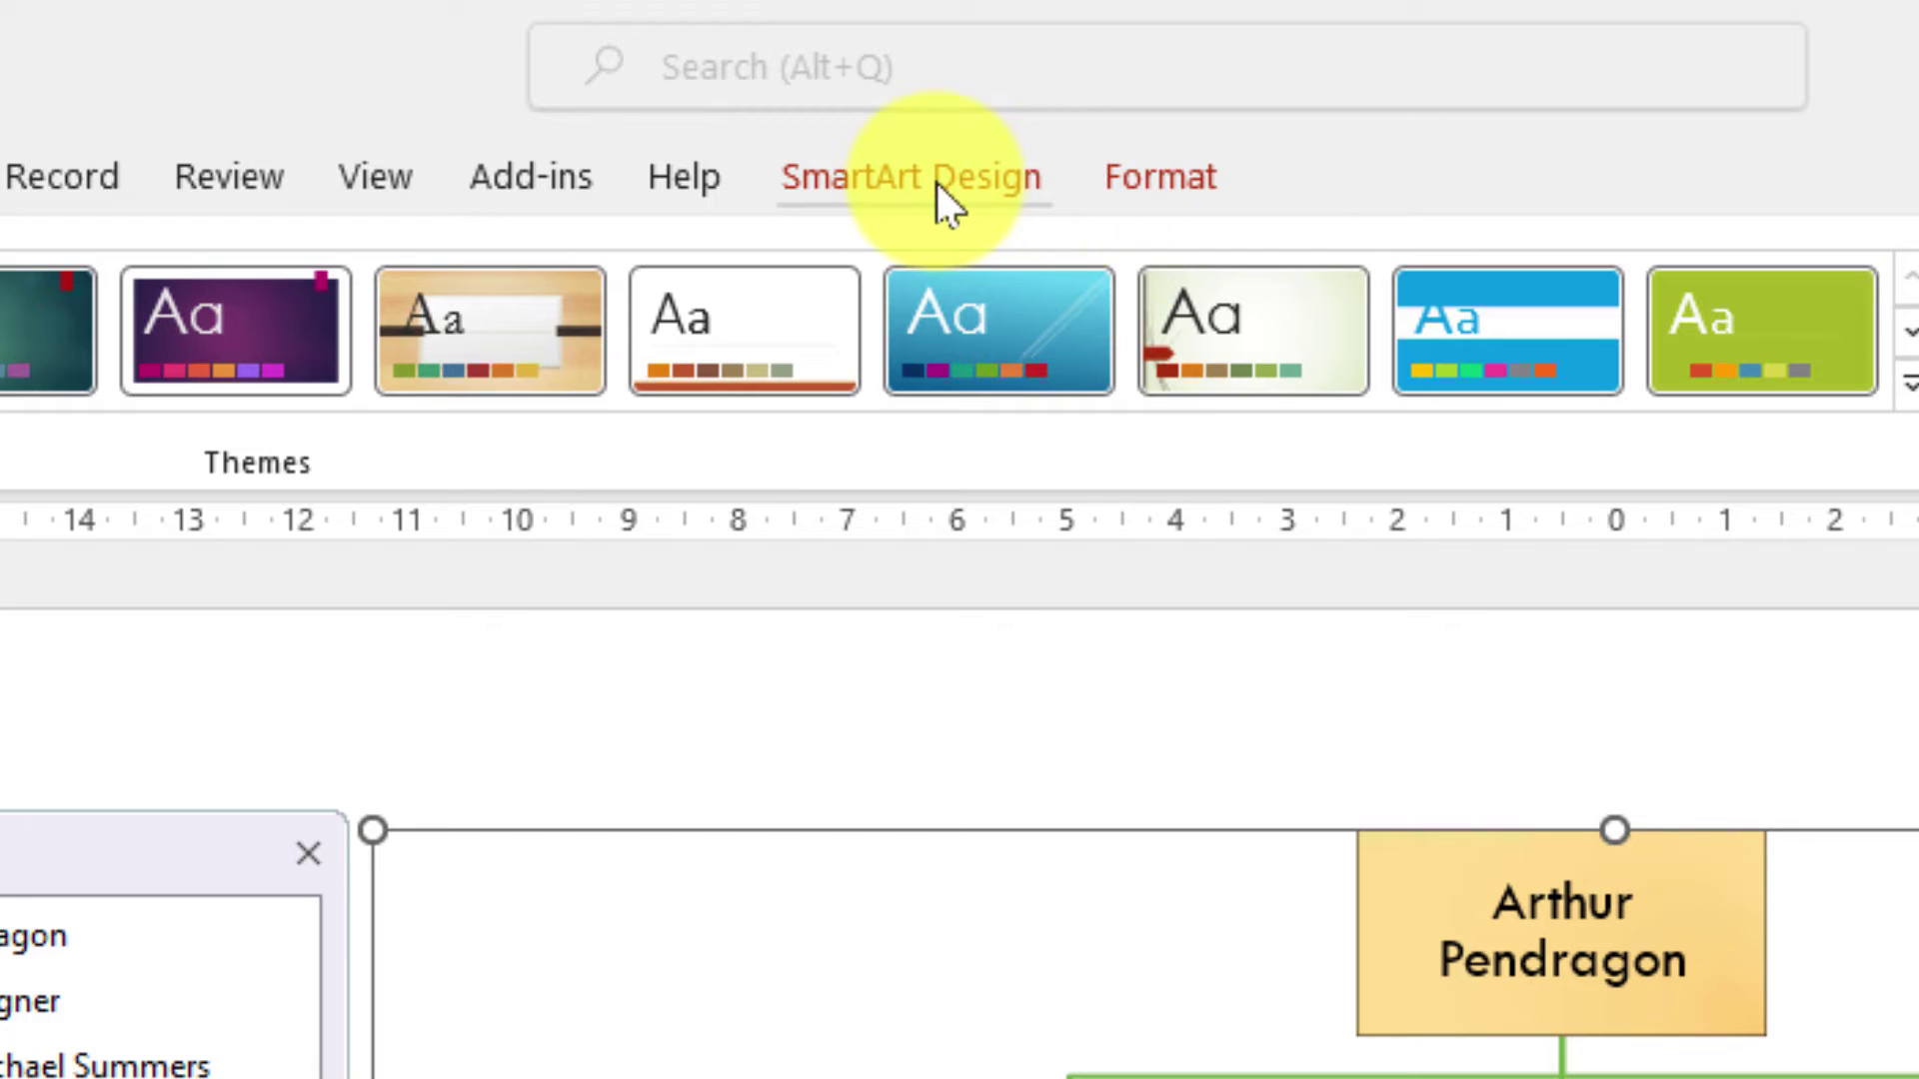
Step: Try promoting and demoting a team member in the Text Pane, then move her to her team's bottom
{"action": "left_click", "coordinate": [883, 64]}
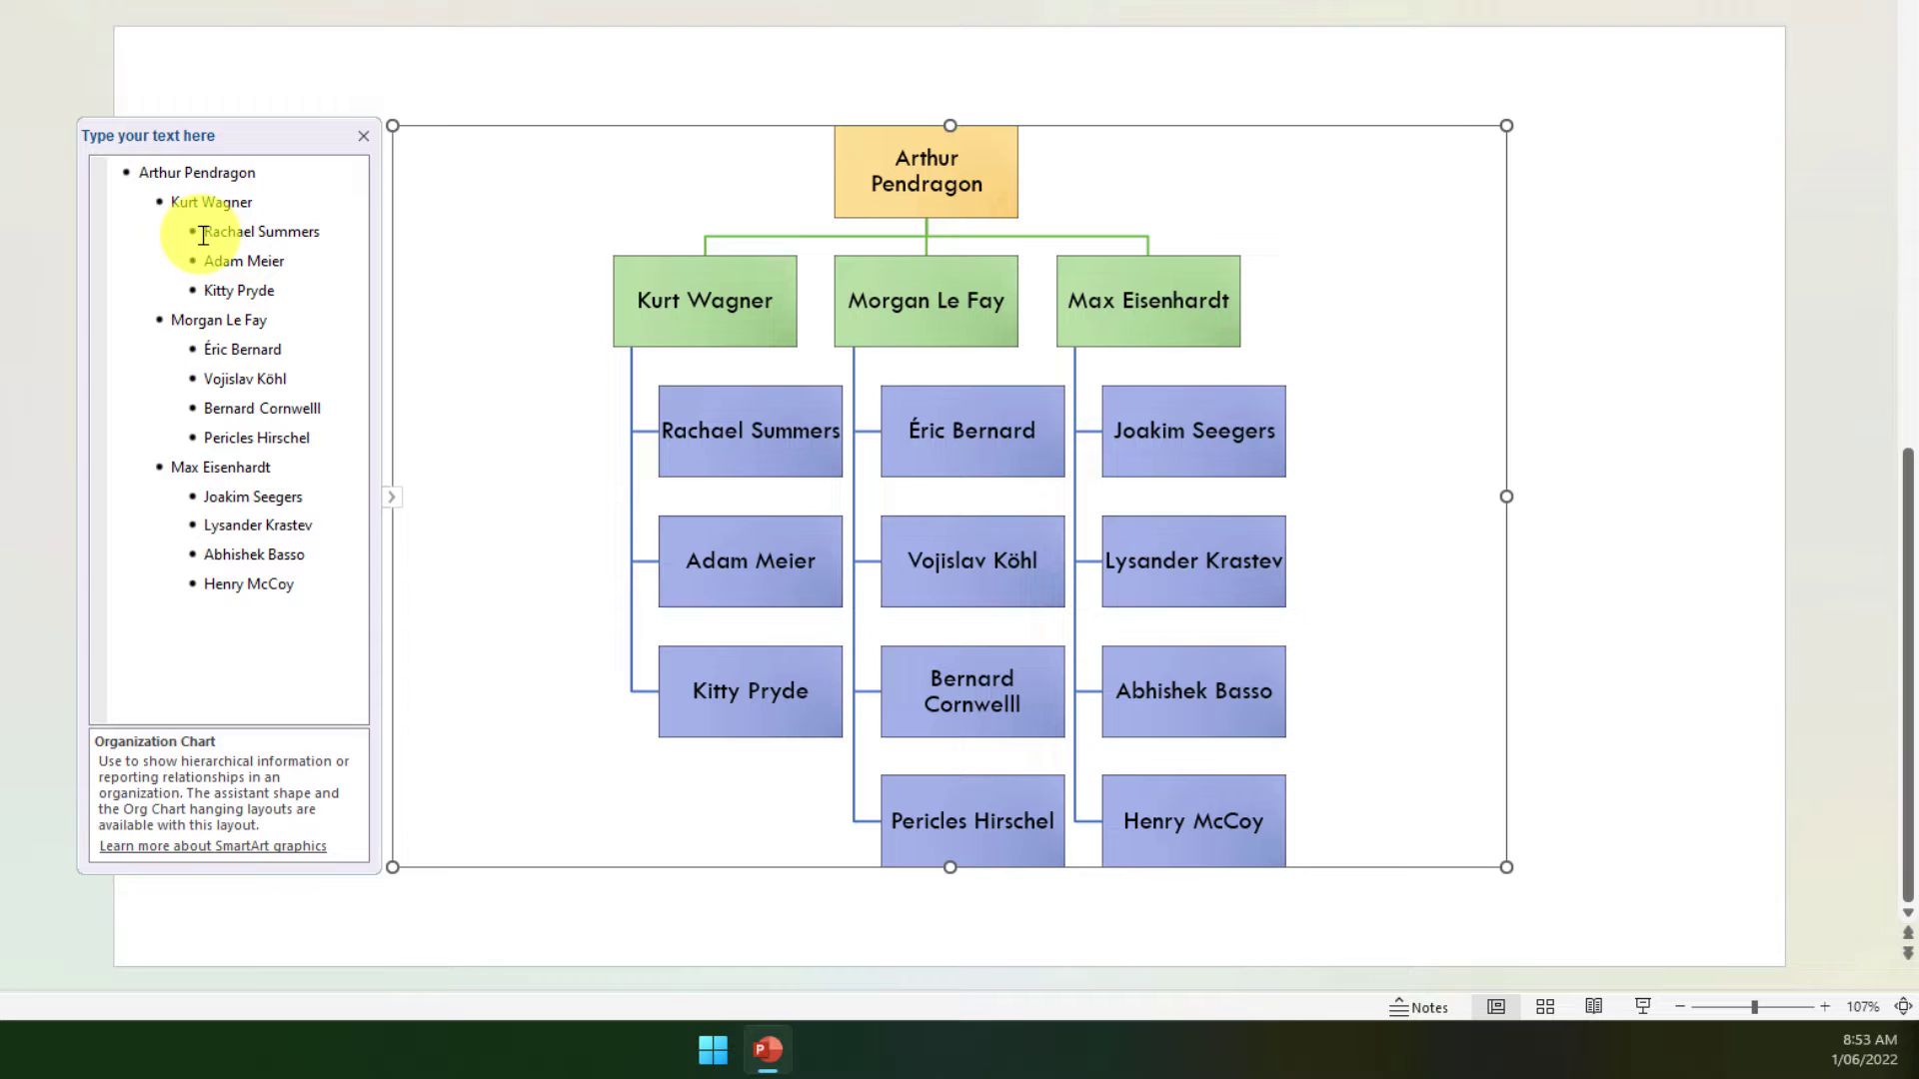
{"action": "left_click", "coordinate": [203, 233]}
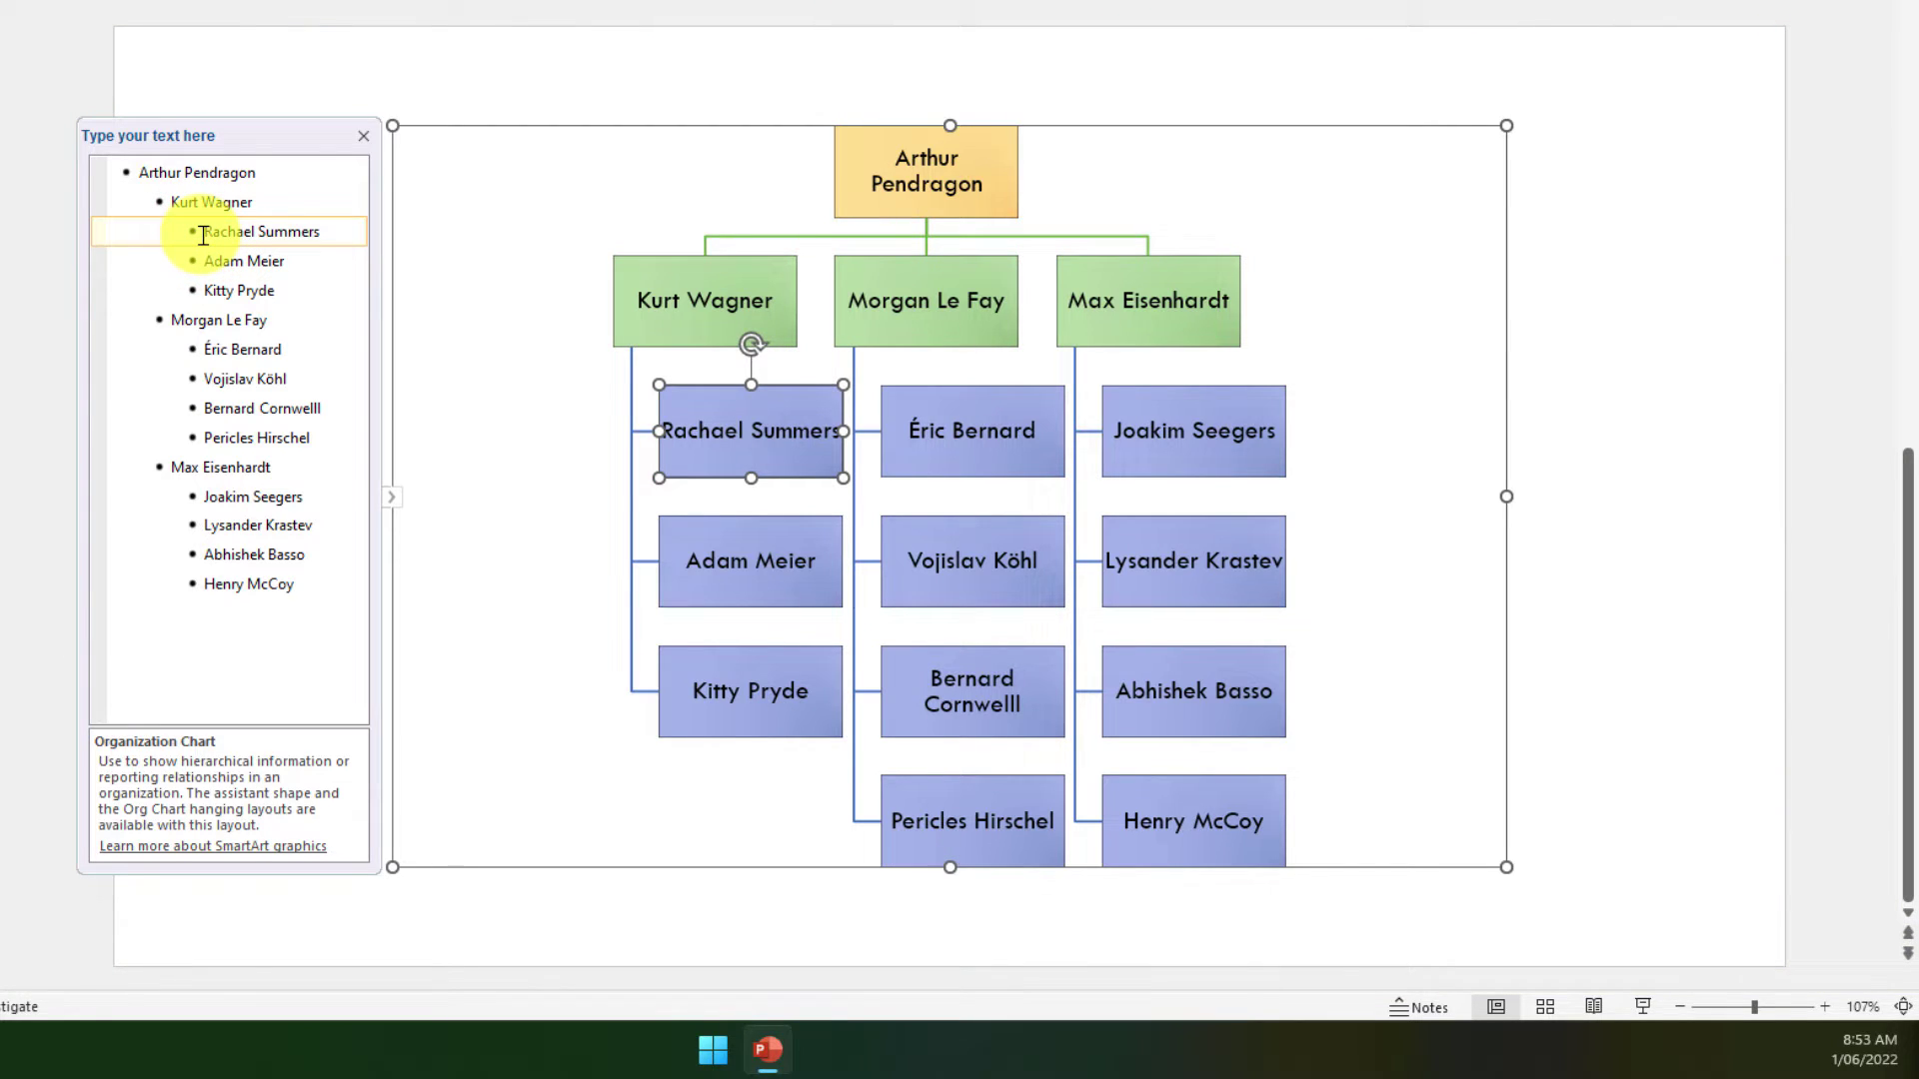
{"action": "key", "text": "shift+Tab"}
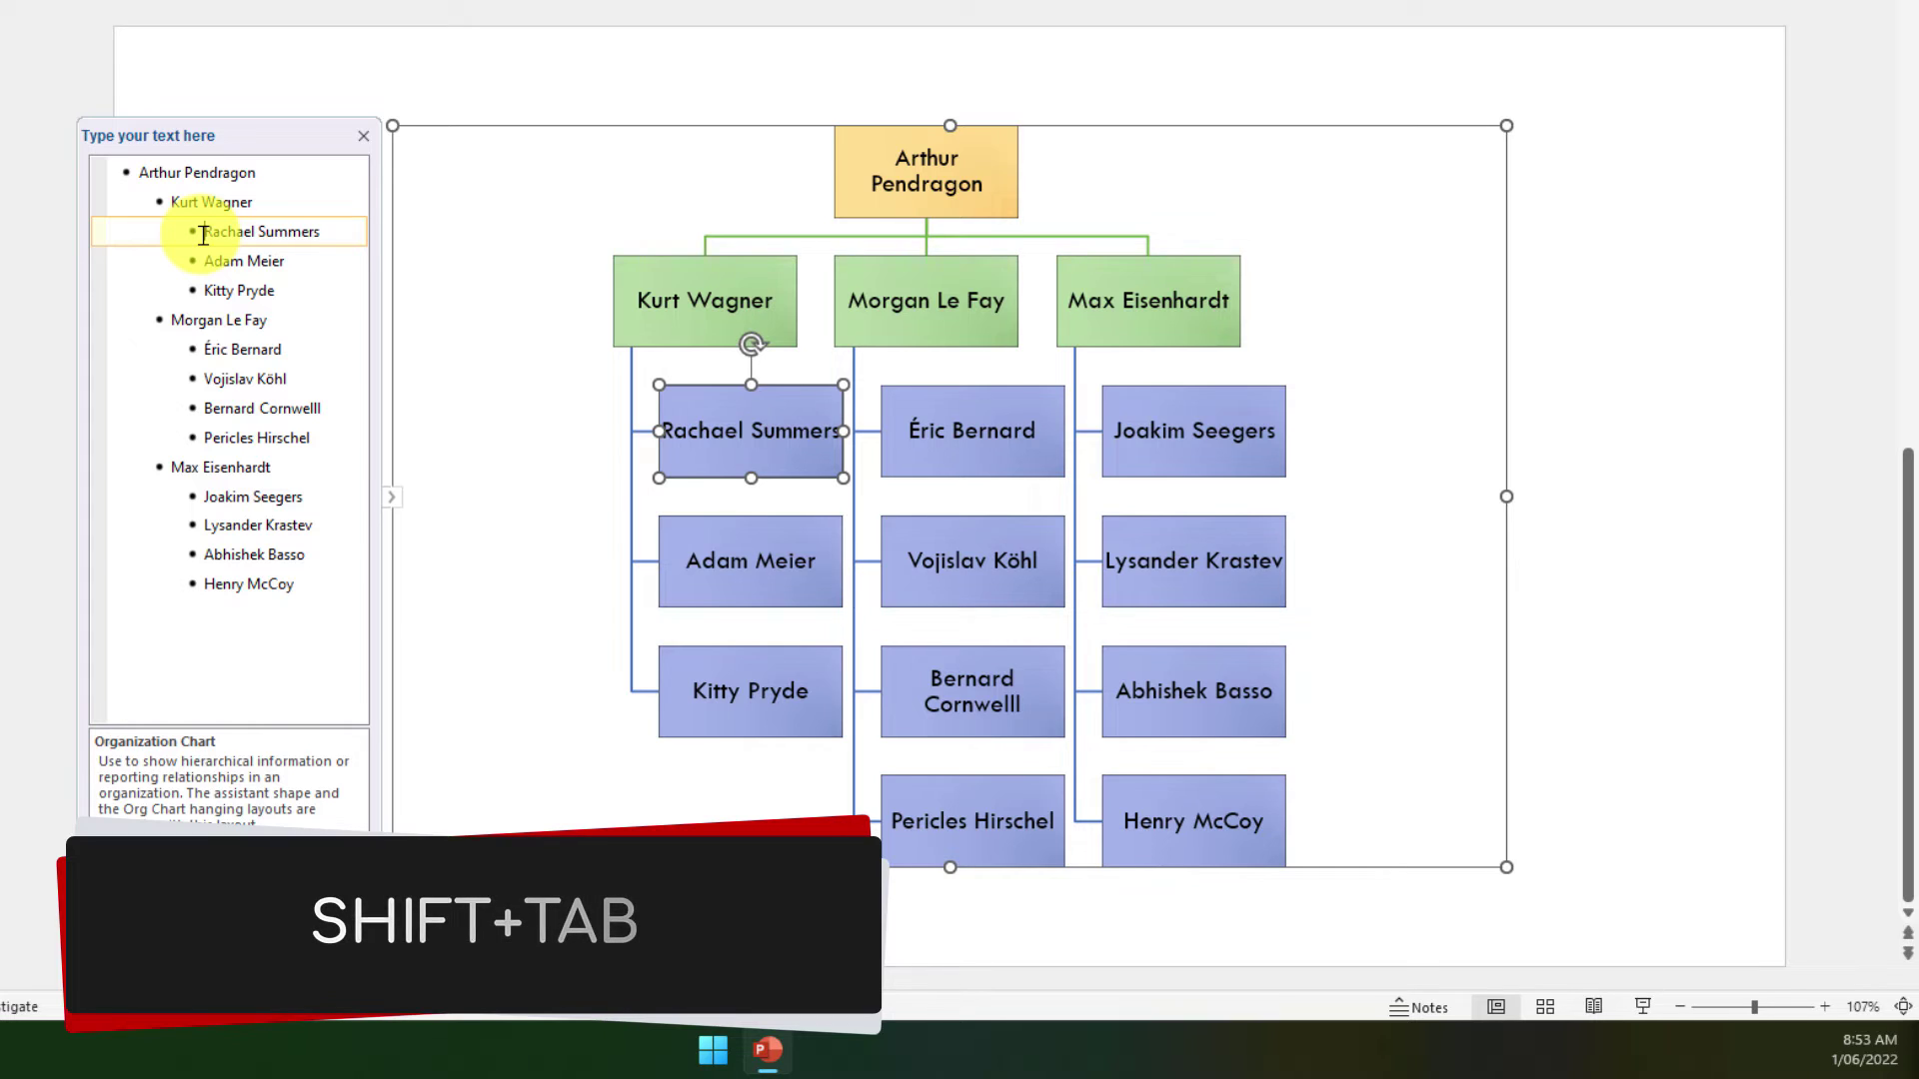
{"action": "key", "text": "shift+Tab"}
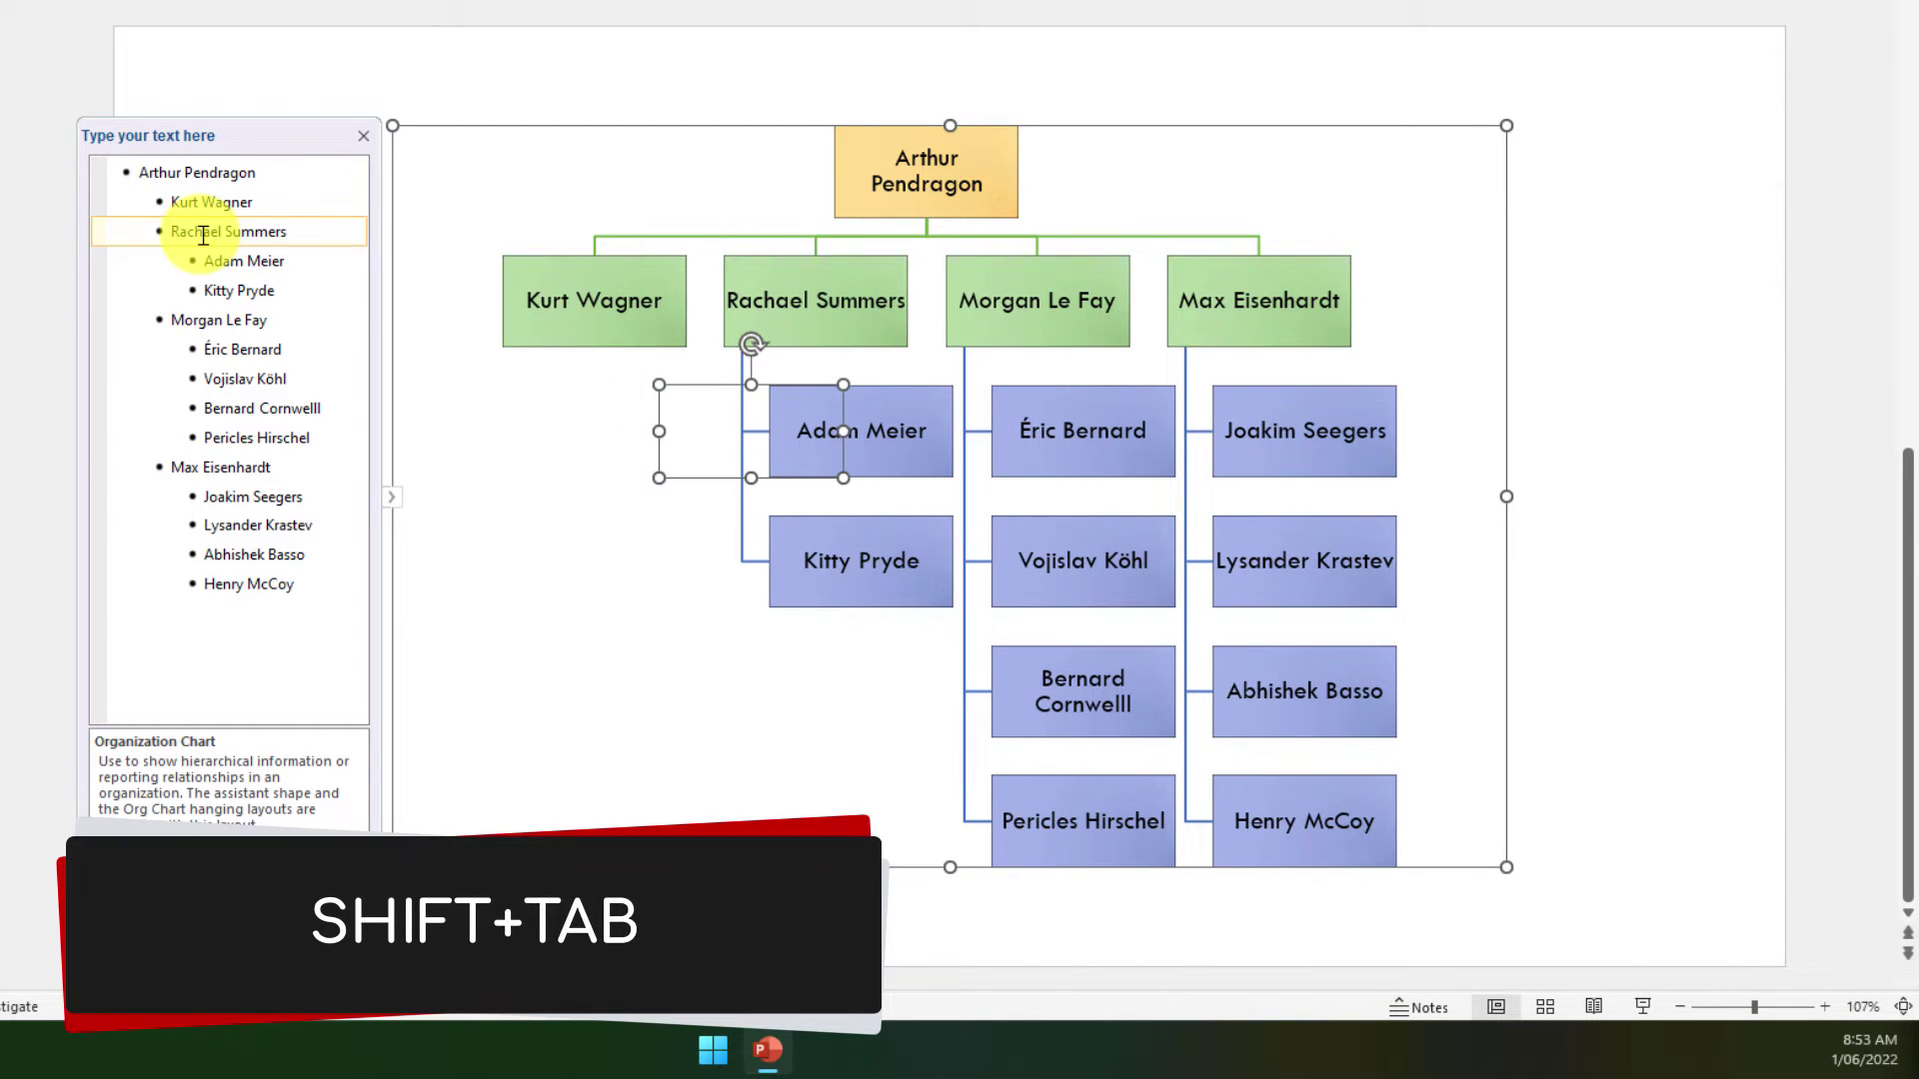
{"action": "key", "text": "Tab"}
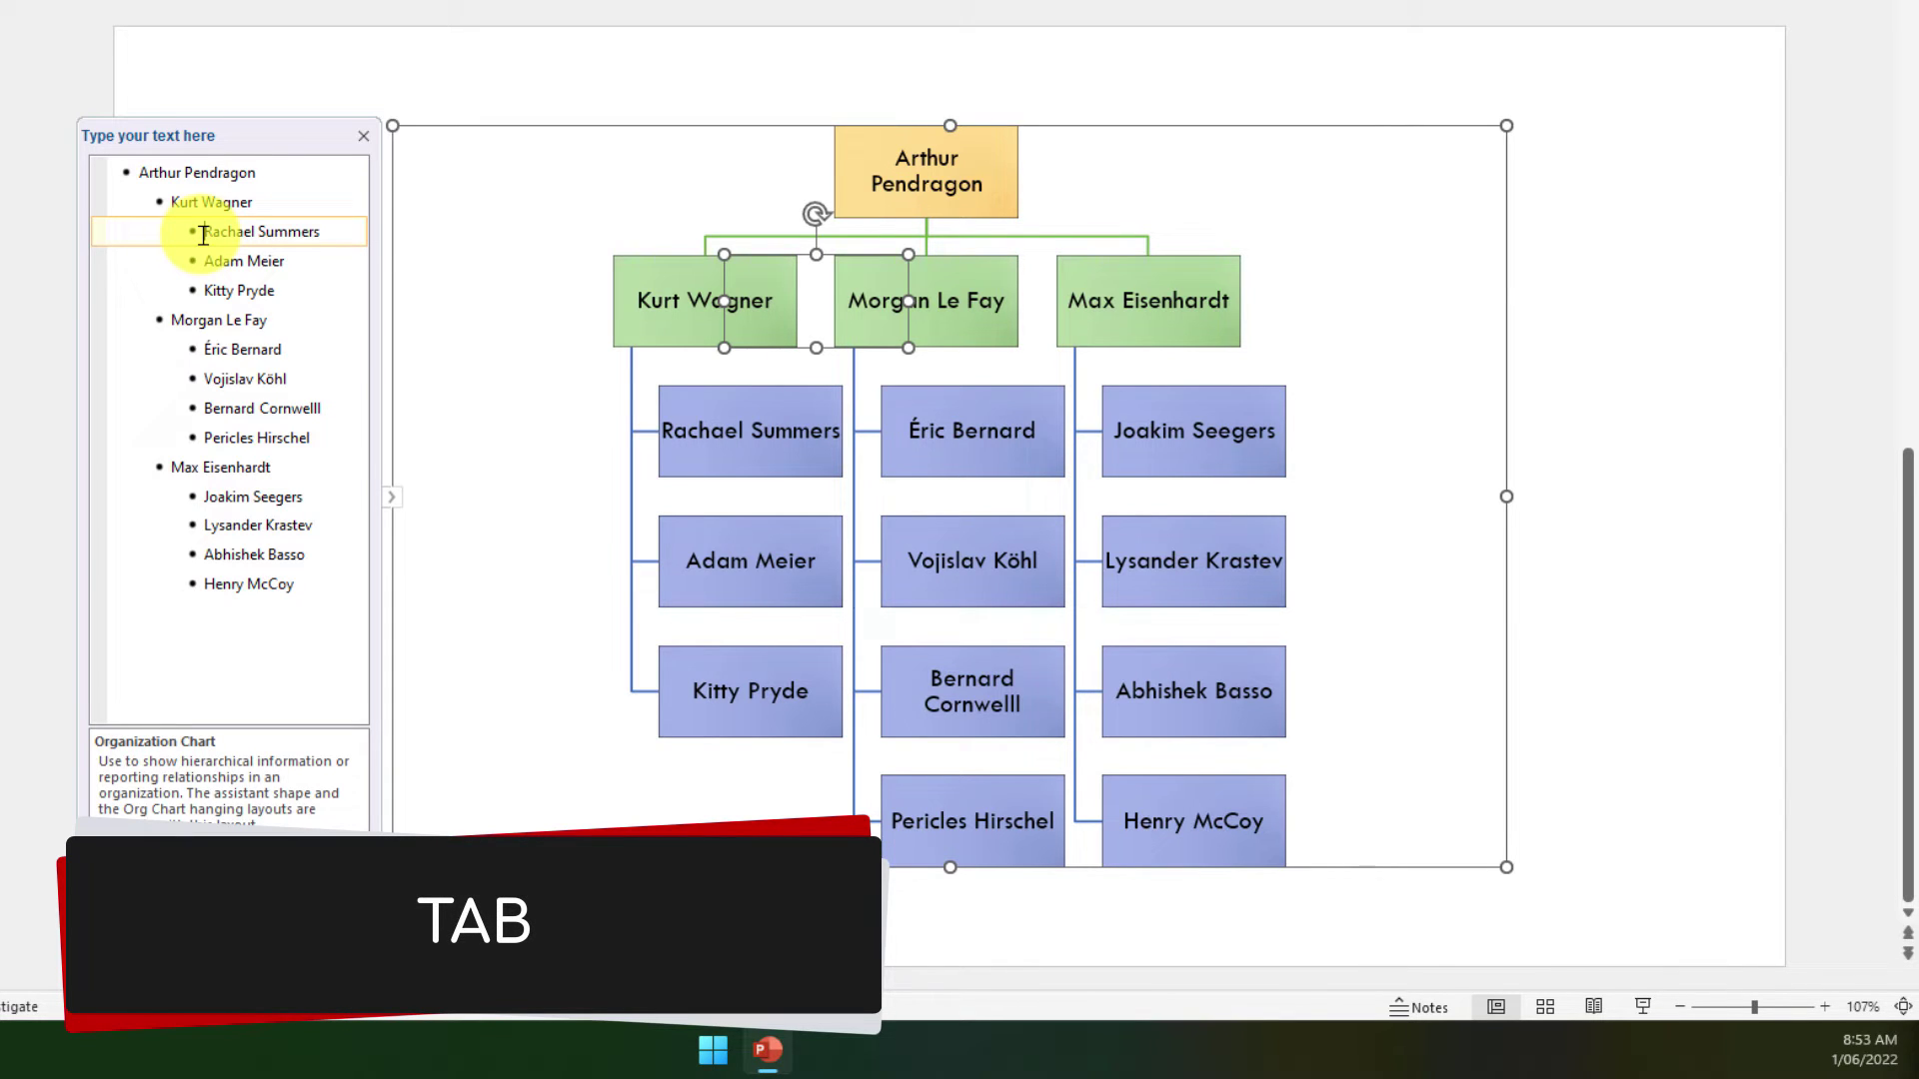
{"action": "key", "text": "alt+shift+Down"}
{"action": "key", "text": "alt+shift+Down"}
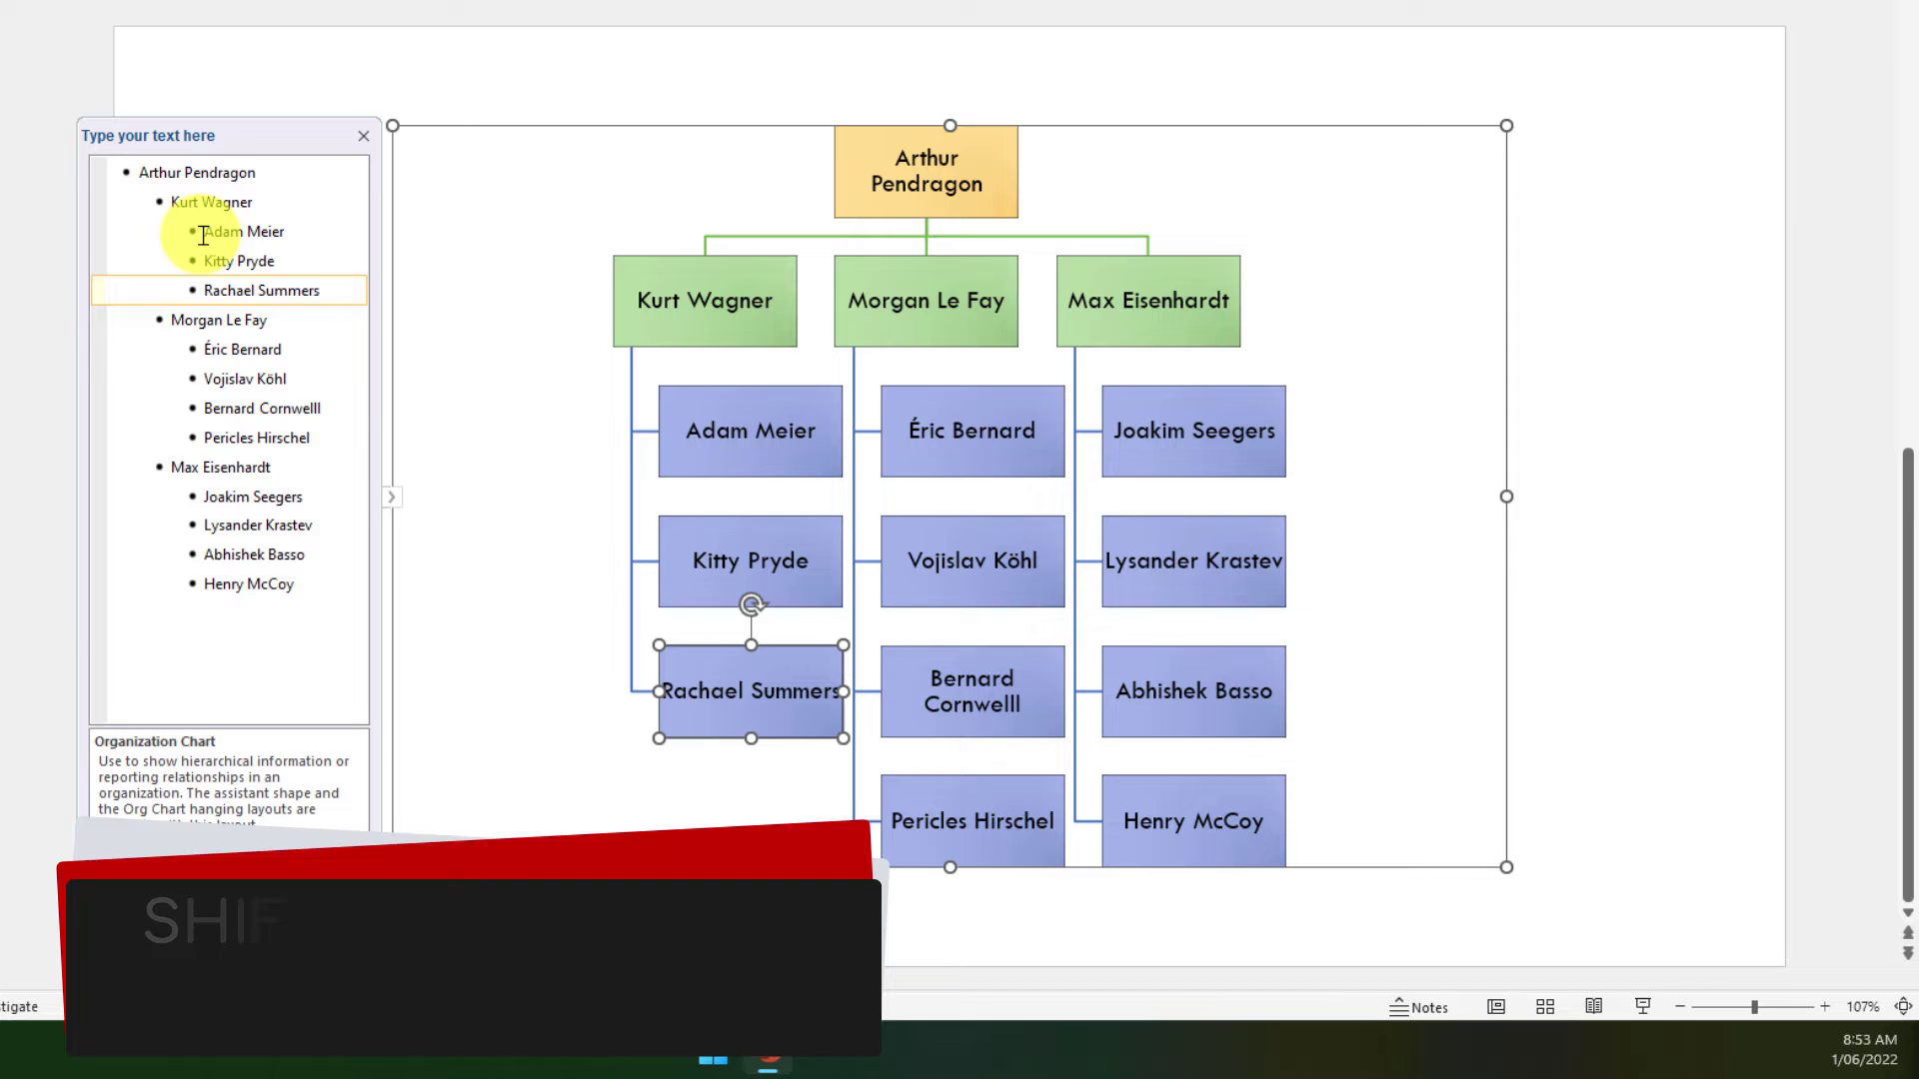
{"action": "key", "text": "alt+shift+Up"}
{"action": "key", "text": "alt+shift+Up"}
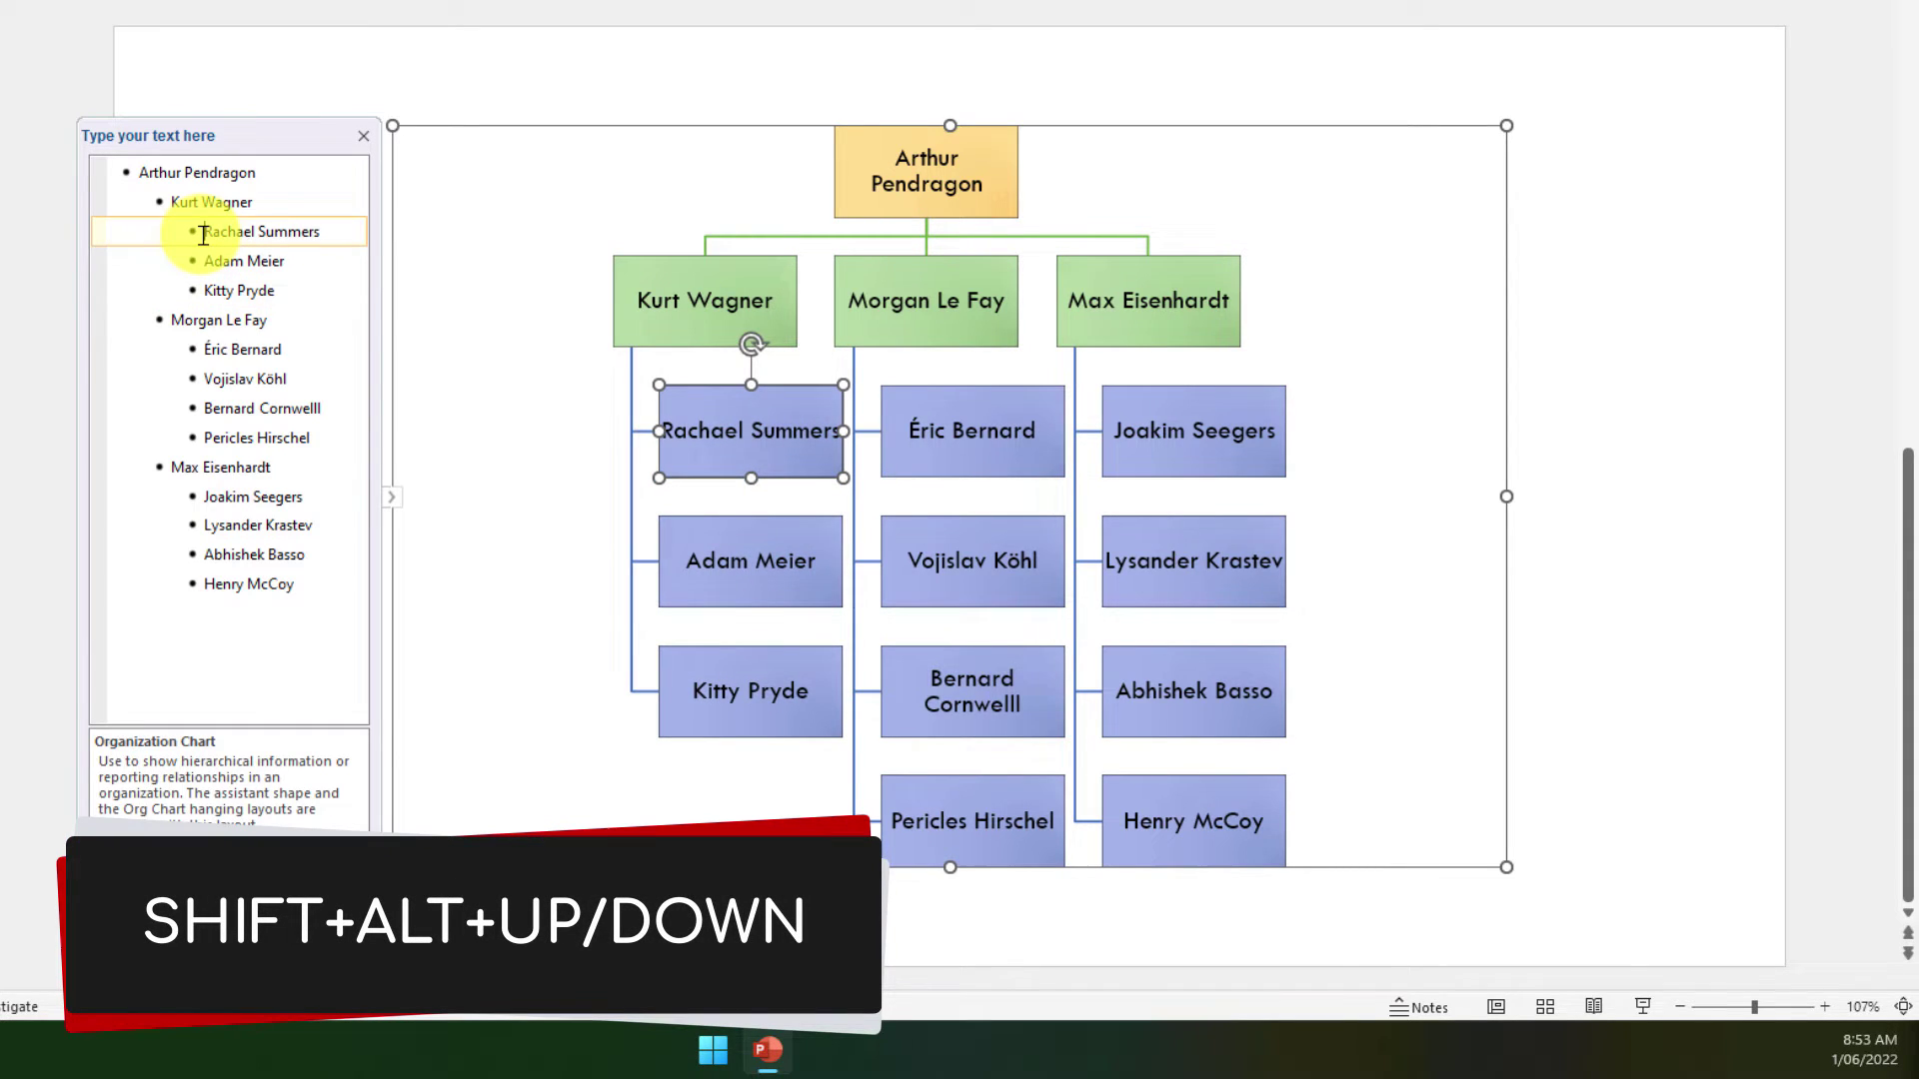
{"action": "key", "text": "alt+shift+Down"}
{"action": "key", "text": "alt+shift+Down"}
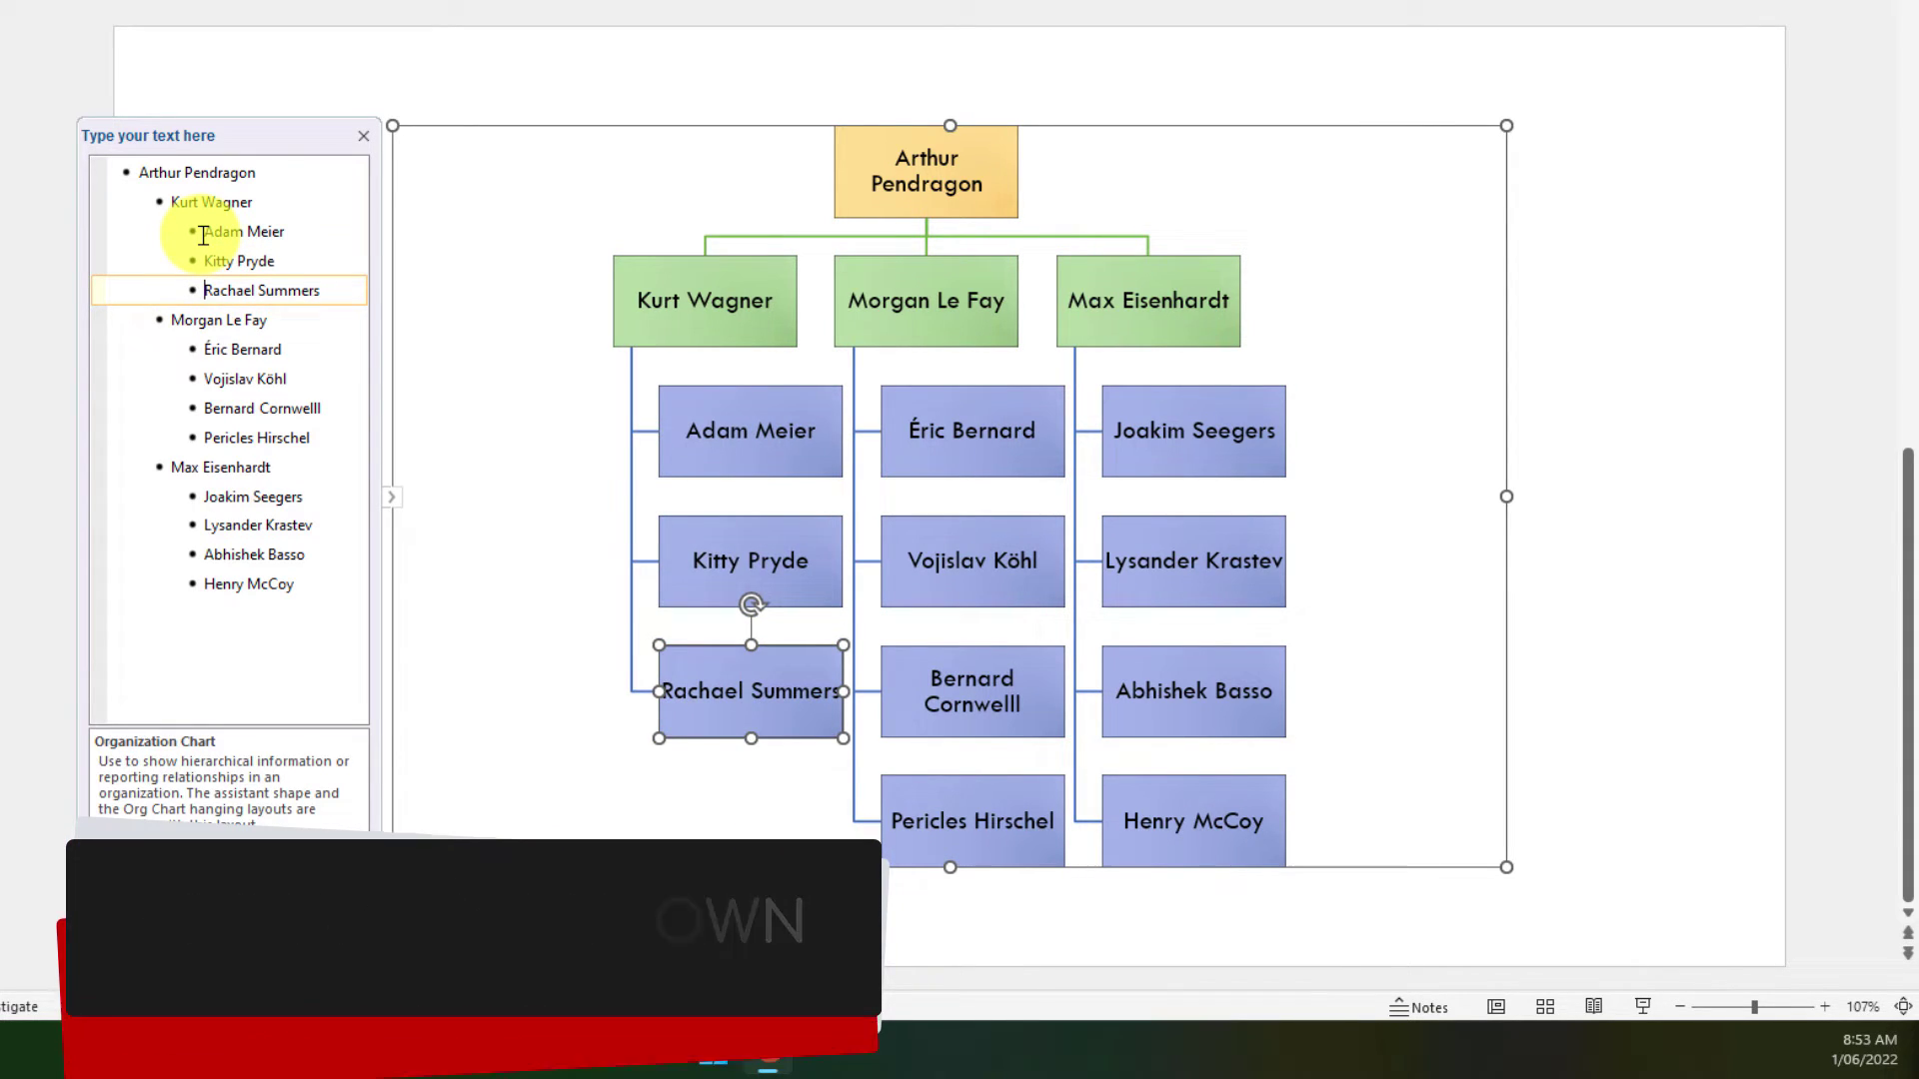
Step: Move two staff members to the end of their teams and put one team lead at the top
{"action": "key", "text": "Down"}
{"action": "key", "text": "Down"}
{"action": "key", "text": "alt+shift+Down"}
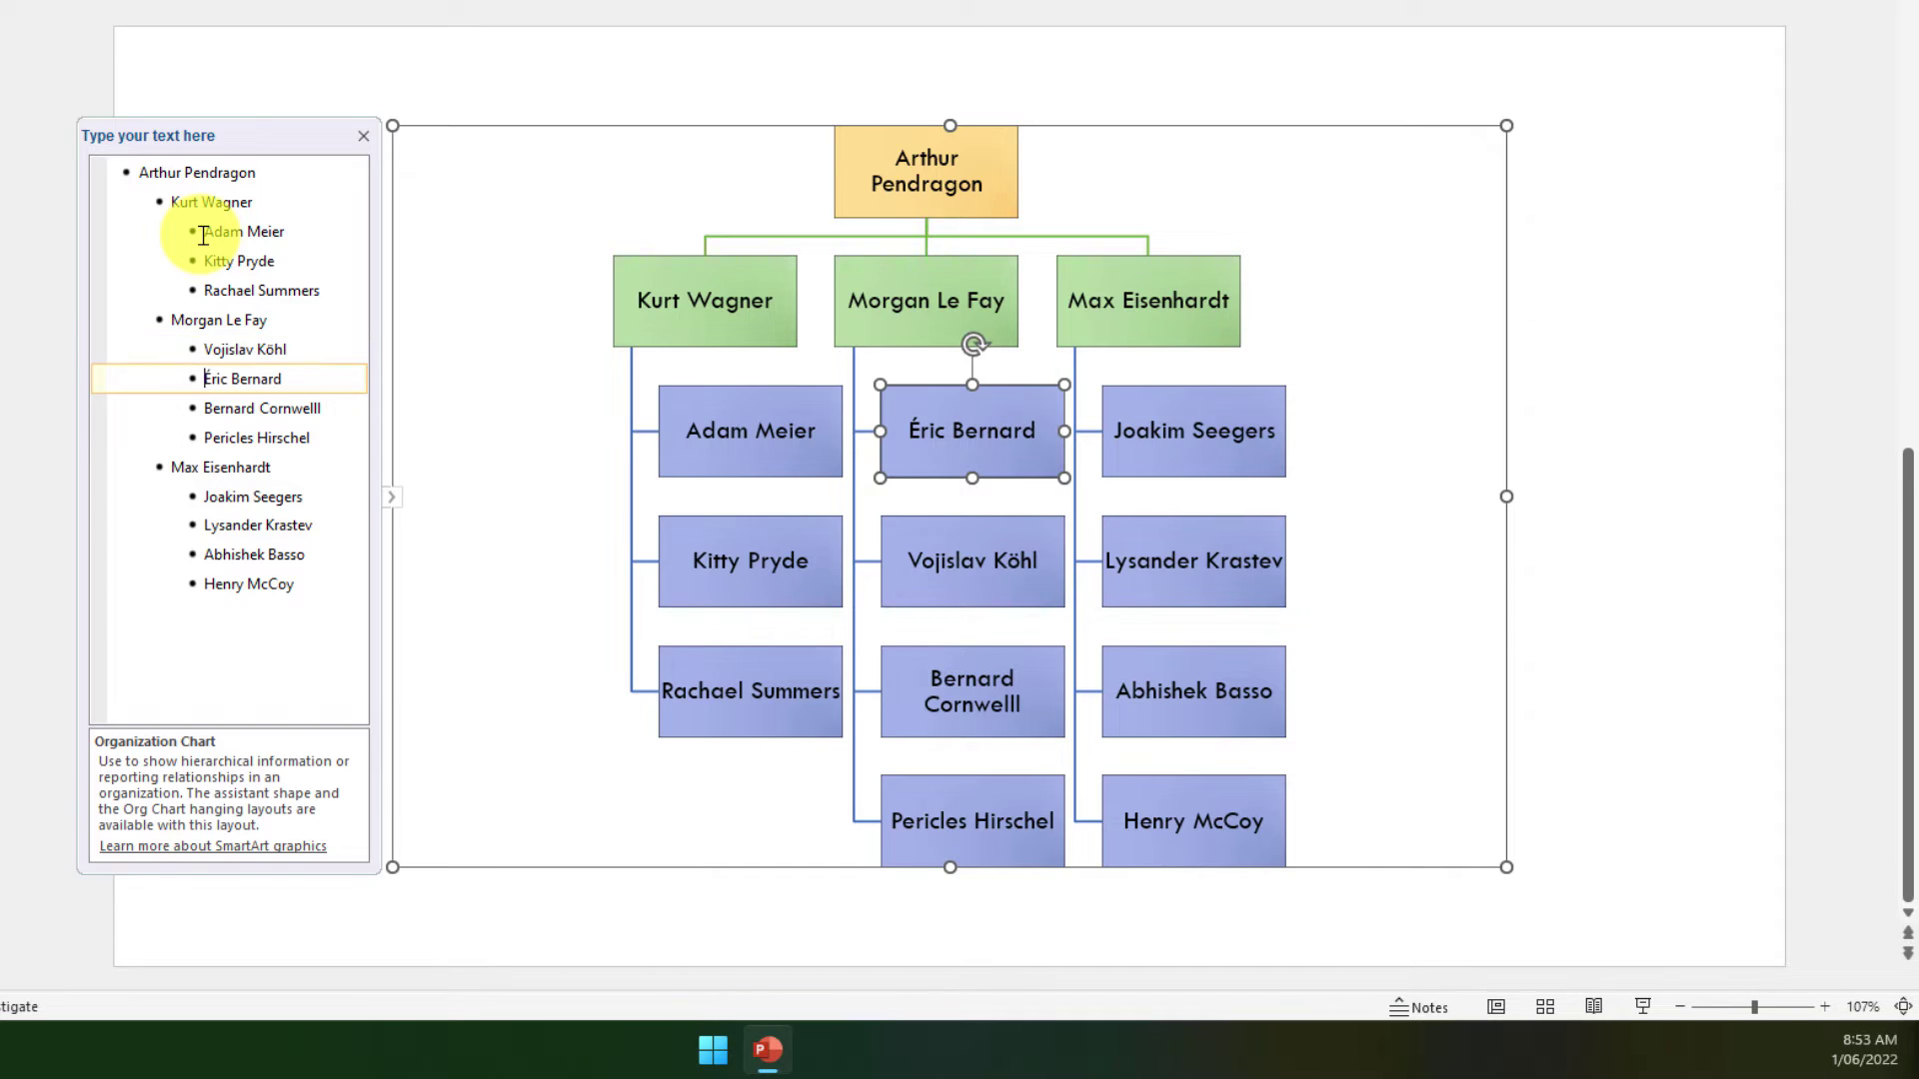
{"action": "key", "text": "alt+shift+Down"}
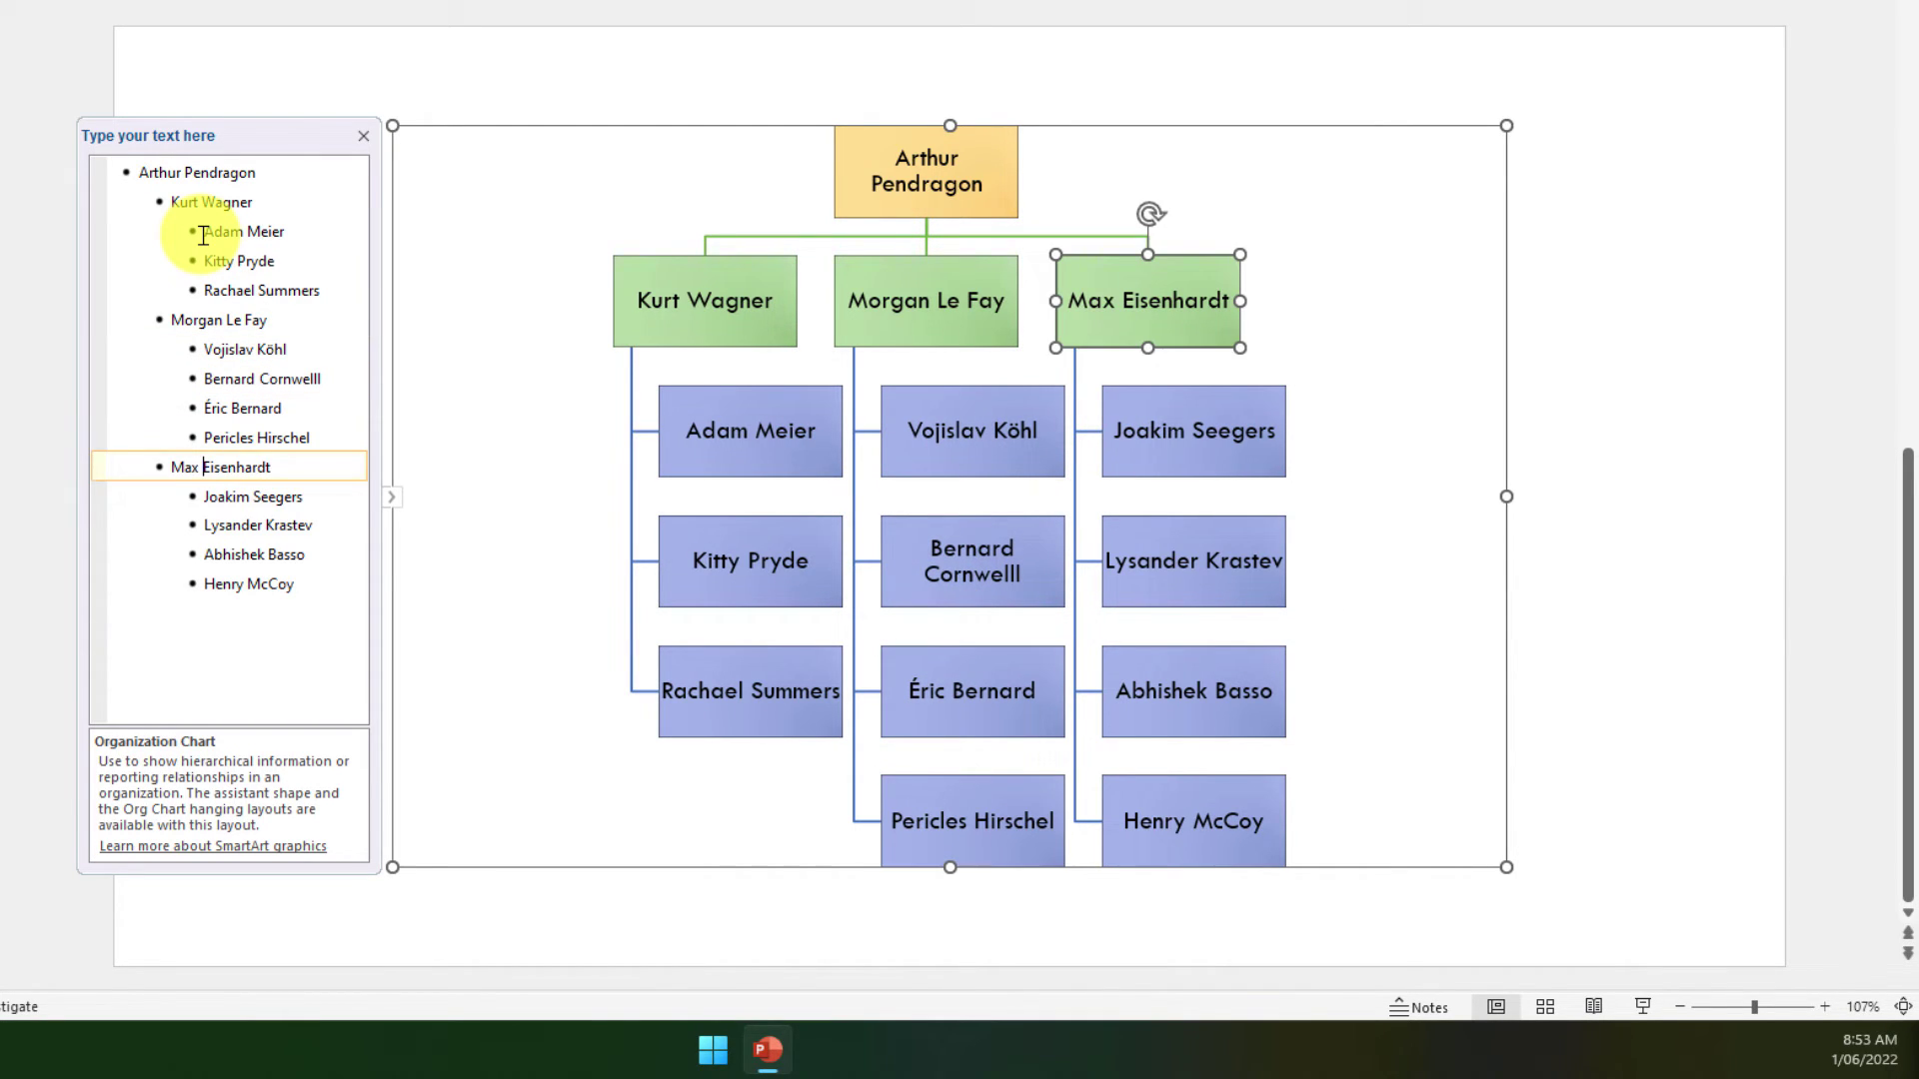
{"action": "key", "text": "Down"}
{"action": "key", "text": "alt+shift+Down"}
{"action": "key", "text": "alt+shift+Down"}
{"action": "key", "text": "alt+shift+Down"}
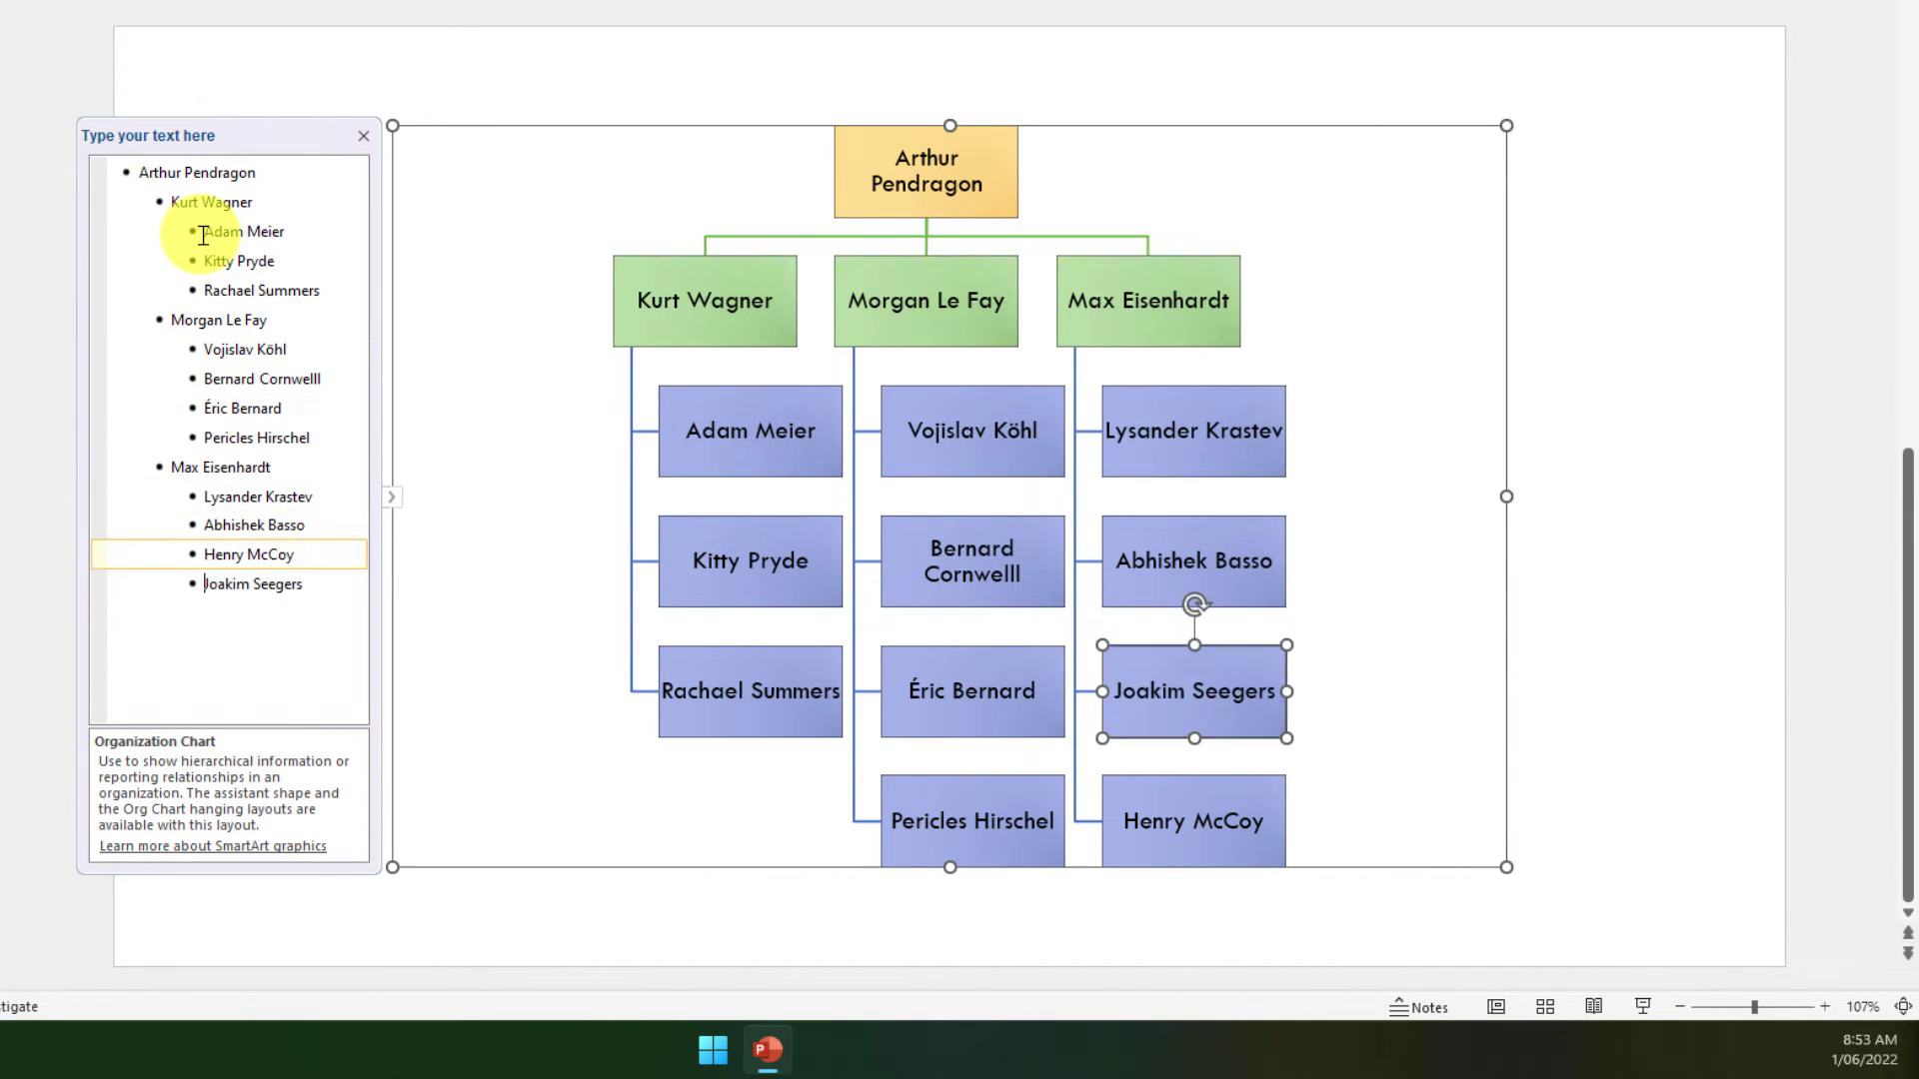
{"action": "key", "text": "Up"}
{"action": "key", "text": "alt+shift+Up"}
{"action": "key", "text": "alt+shift+Up"}
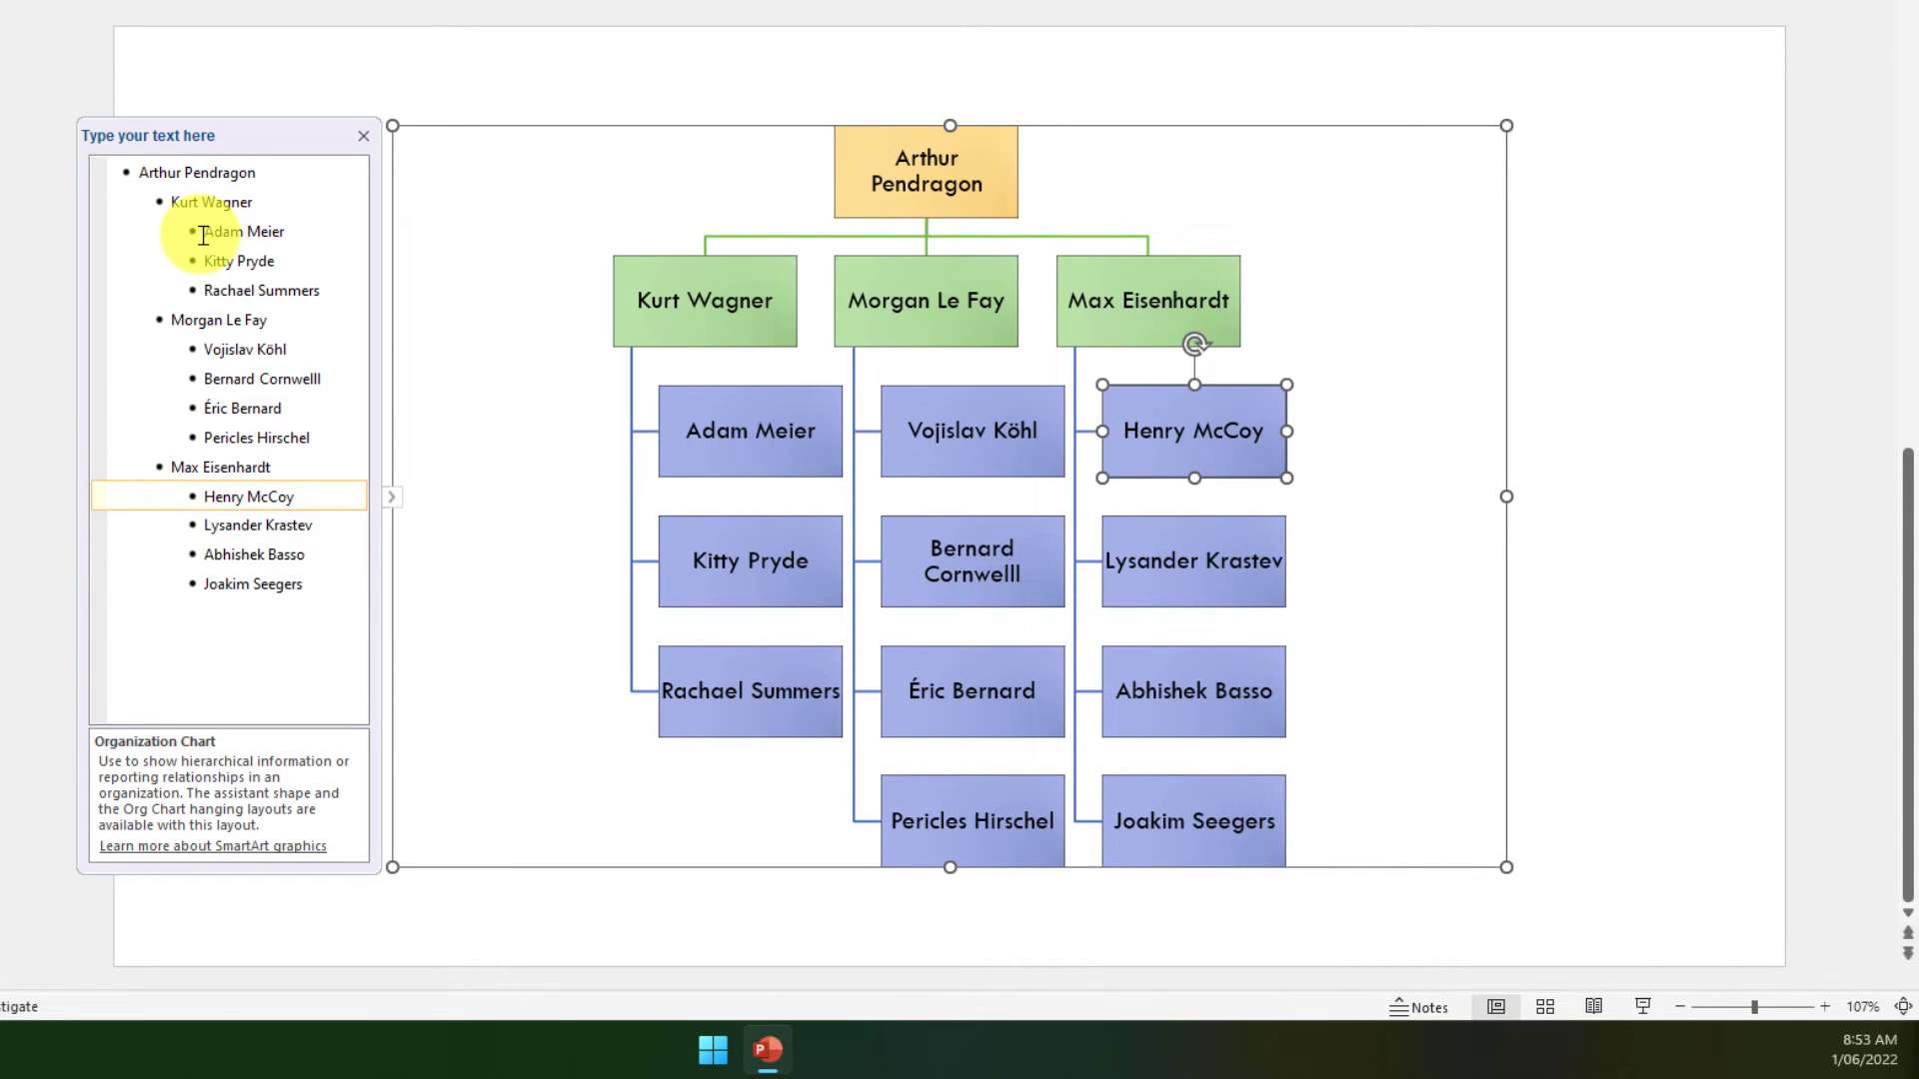
Step: Move the last manager's team up two places, ahead of the other two managers' teams
{"action": "key", "text": "Up"}
{"action": "key", "text": "alt+shift+Up"}
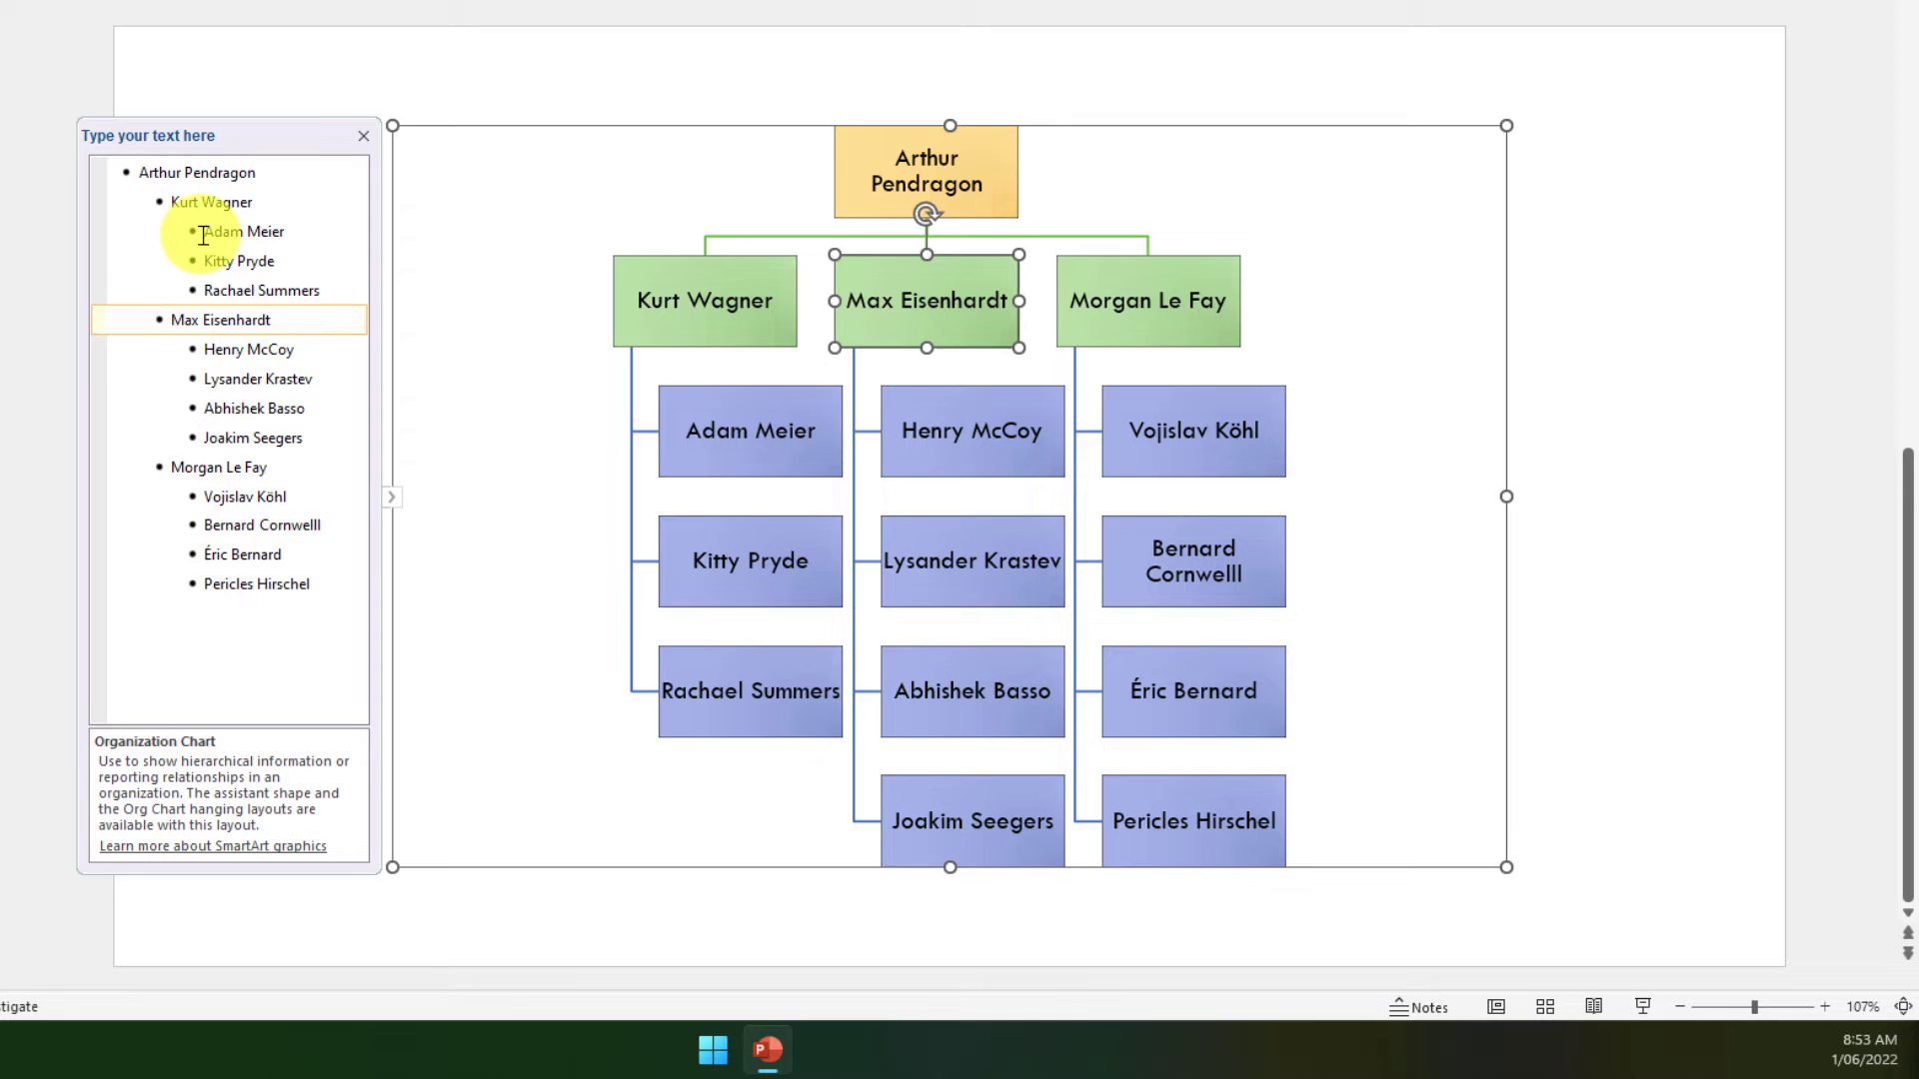
{"action": "key", "text": "alt+shift+Up"}
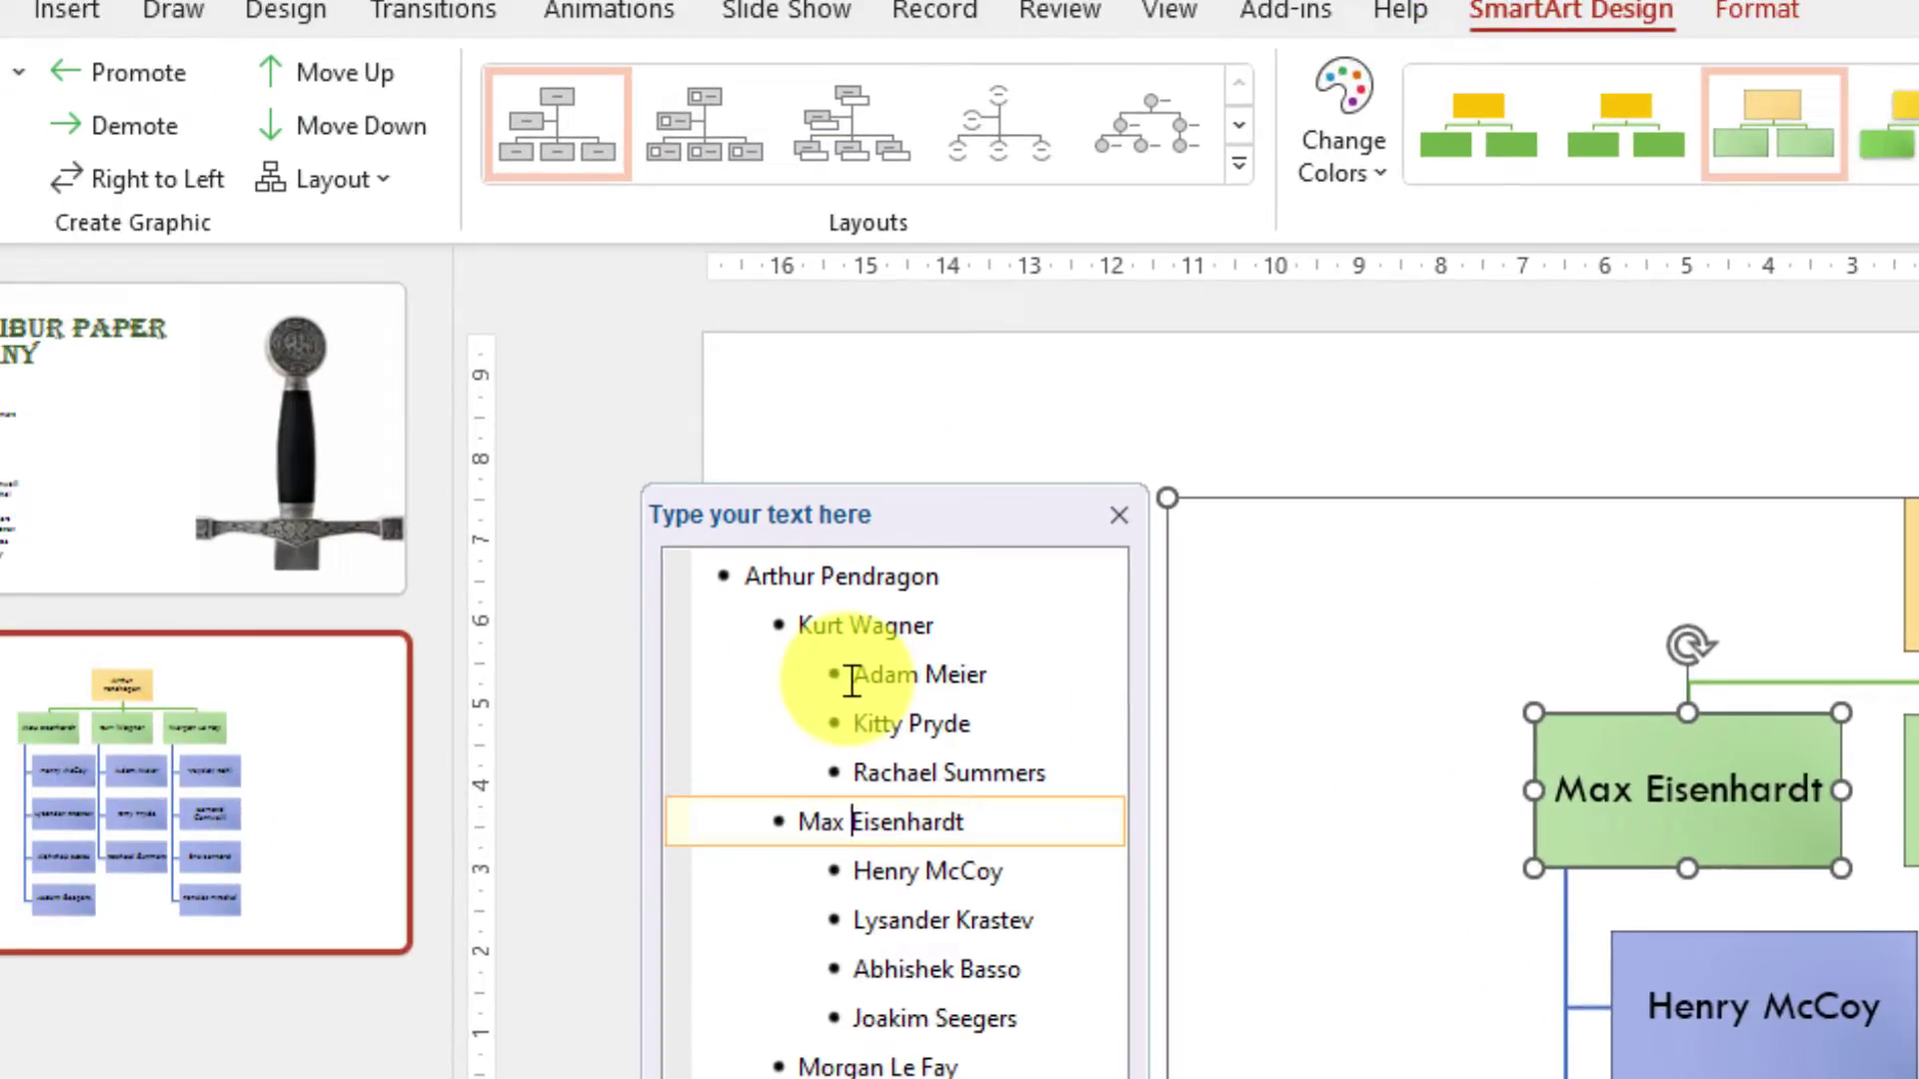
Step: Move that manager's team to first place directly under the top leader
{"action": "key", "text": "alt+shift+Up"}
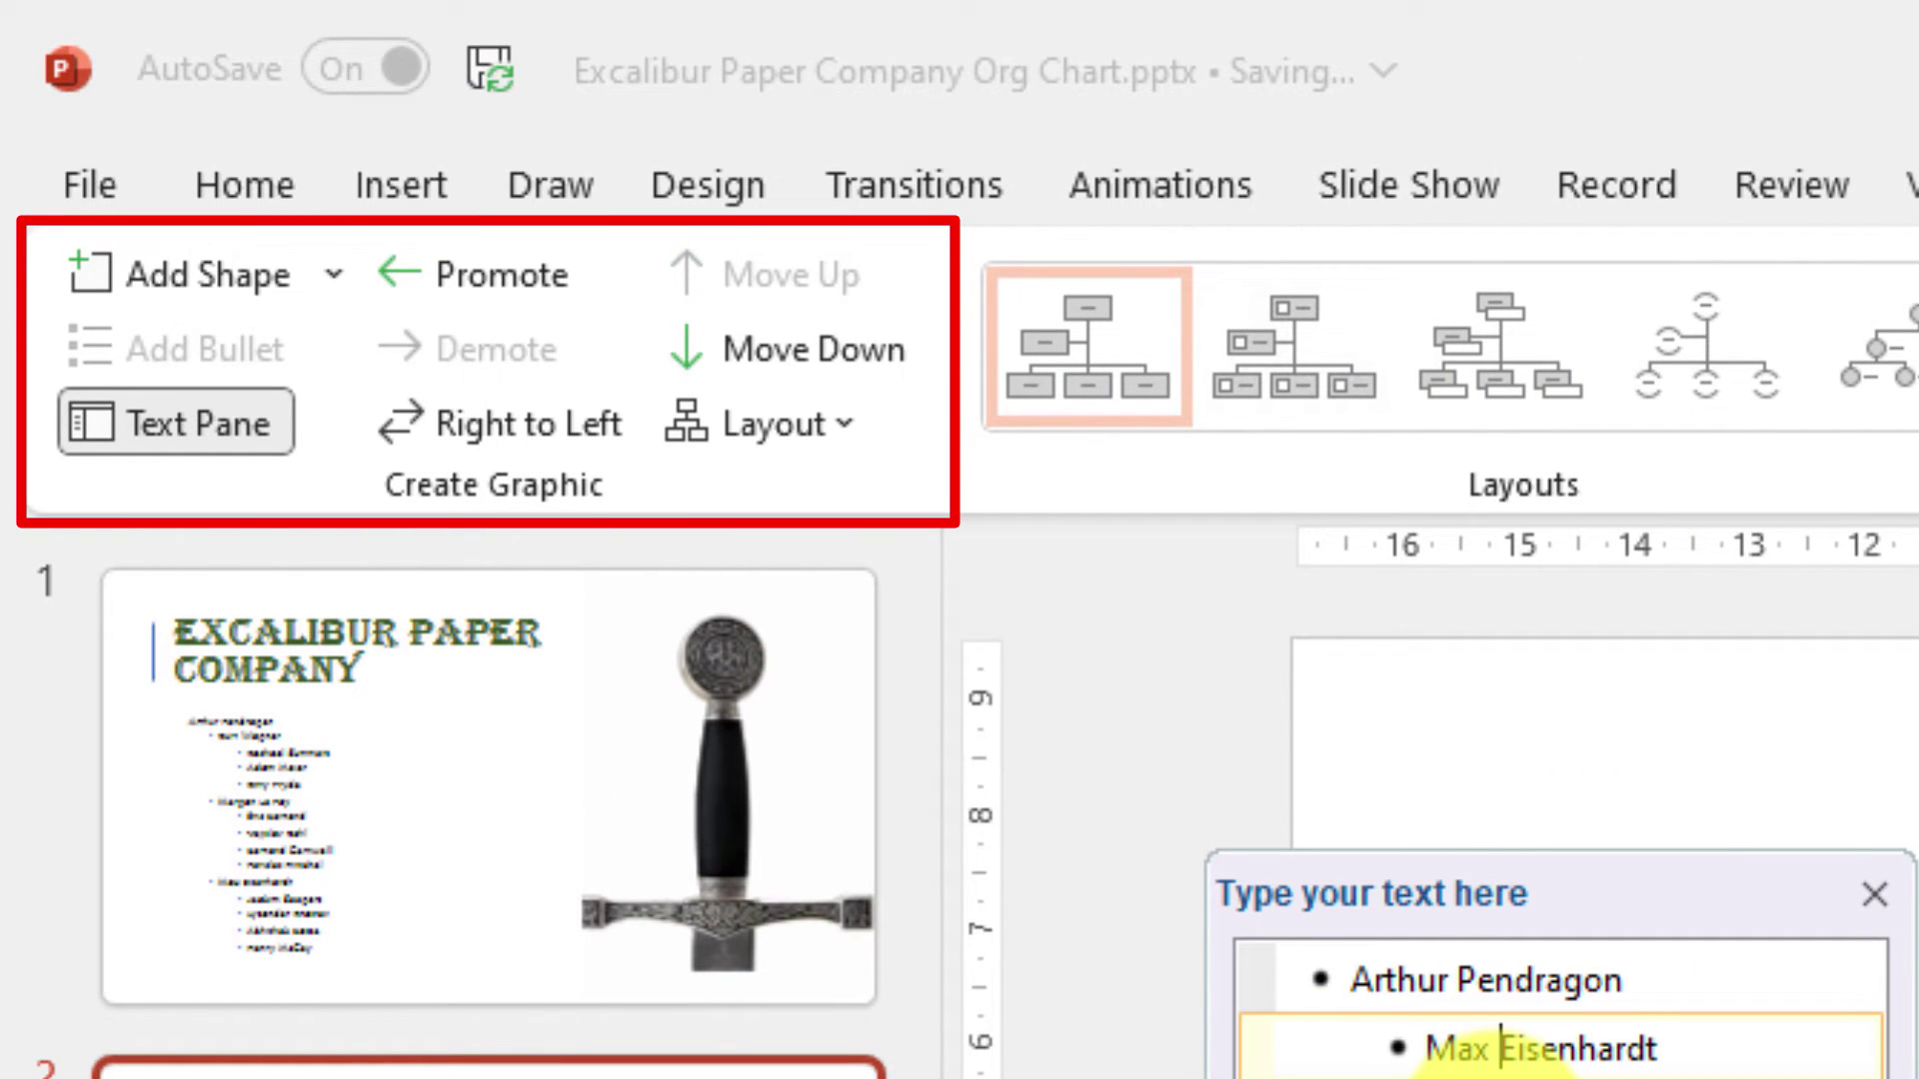